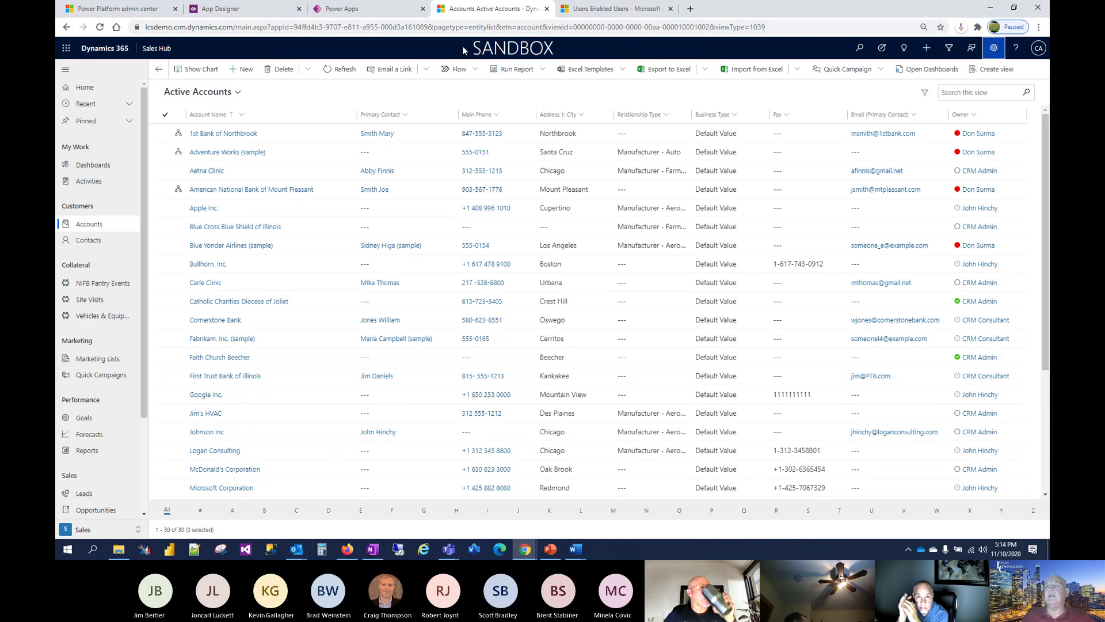
Step: Open the advanced settings and display the list of enabled users in the Security area
click(994, 50)
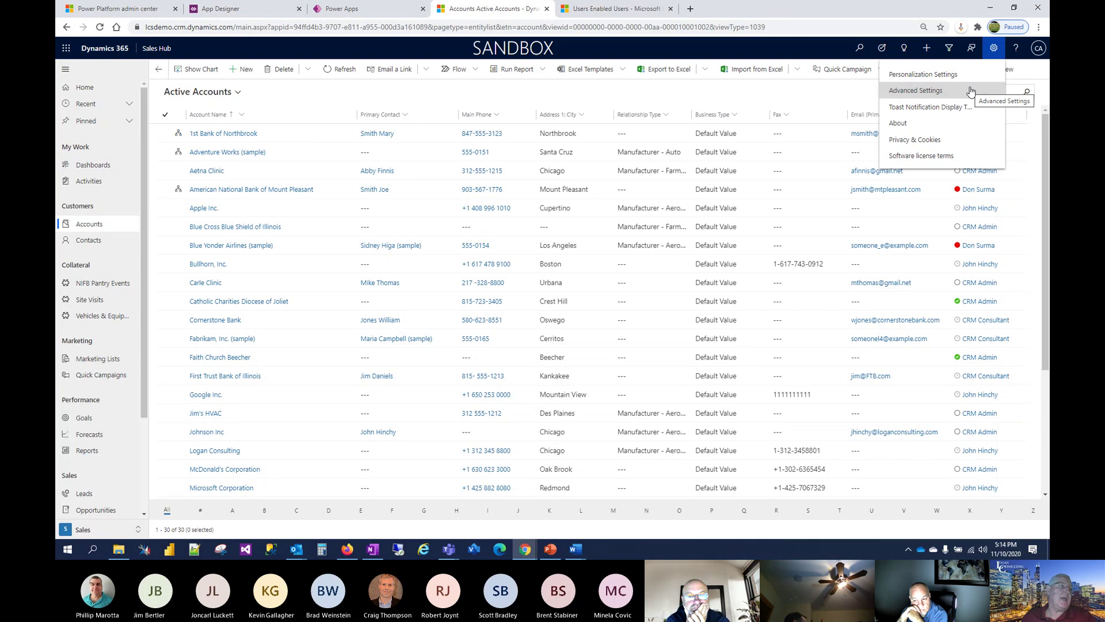
click(899, 90)
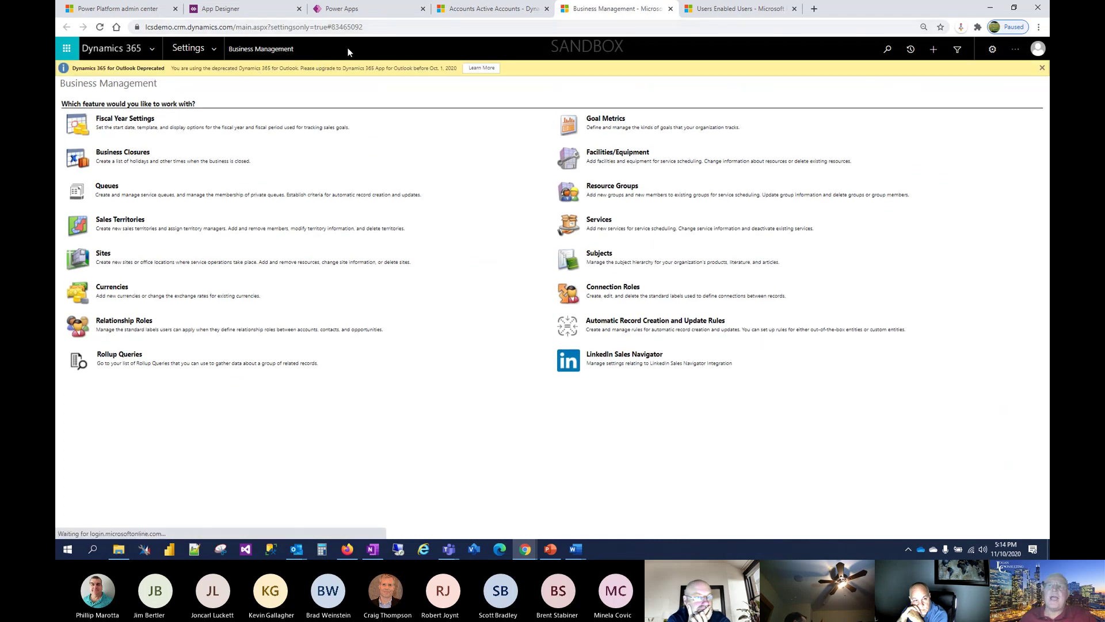
click(216, 52)
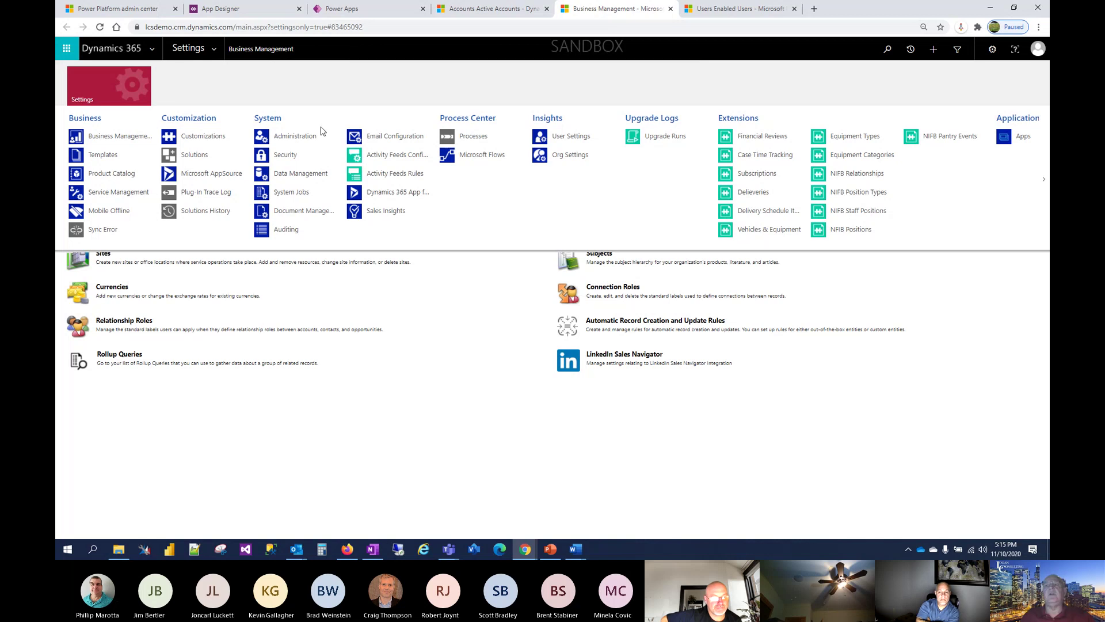
click(301, 159)
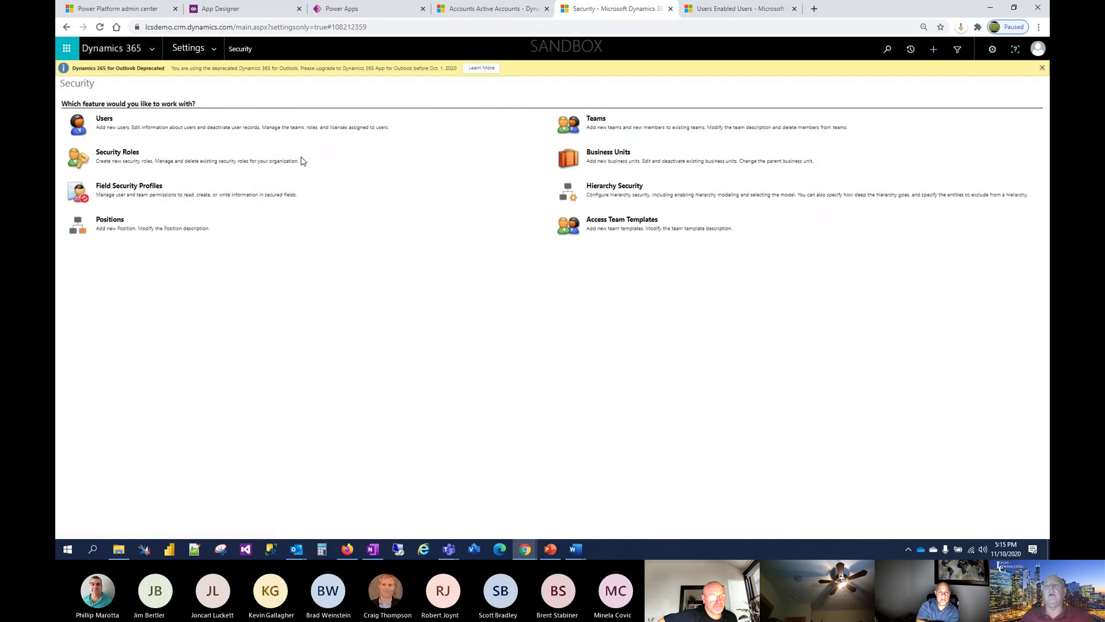
click(105, 119)
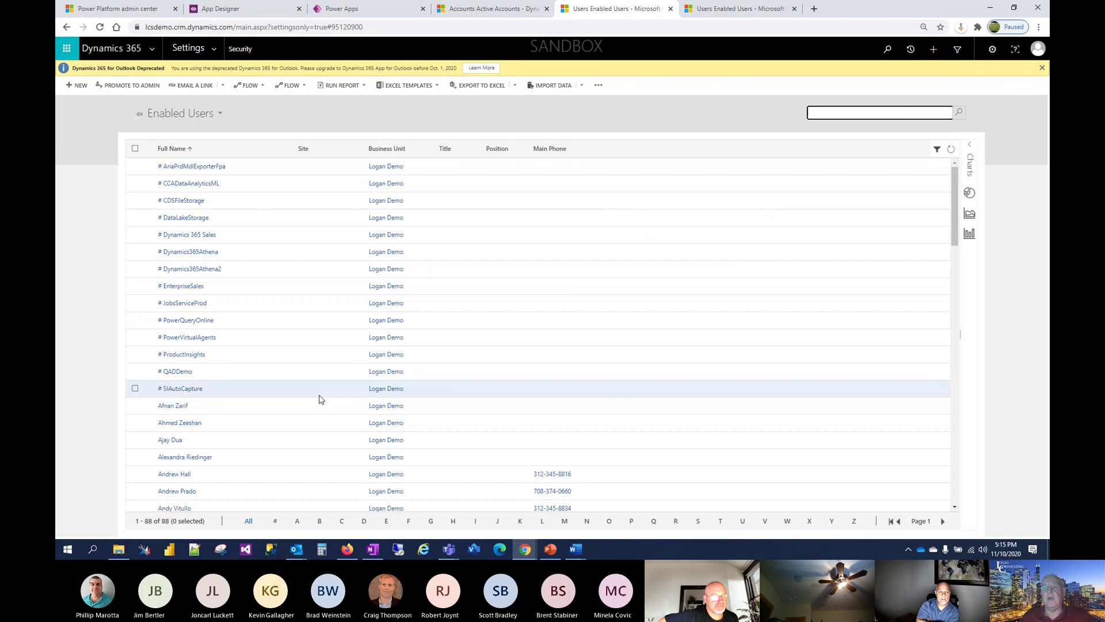
Step: Open the record of an enabled user from the list and start managing that user's security roles
scroll(311, 400, down, 3)
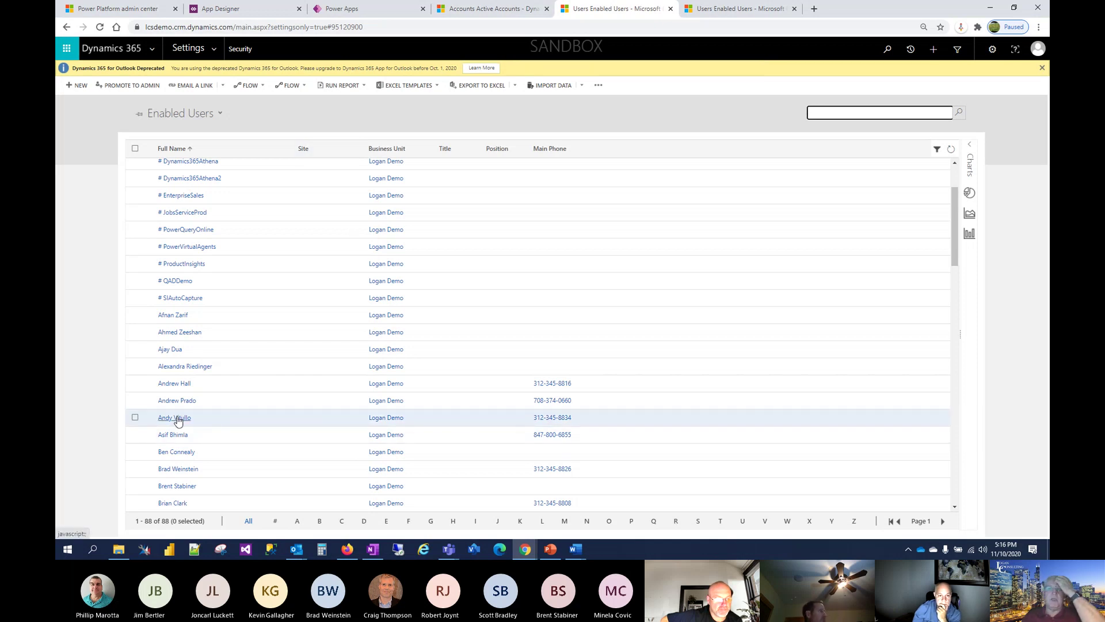
click(176, 419)
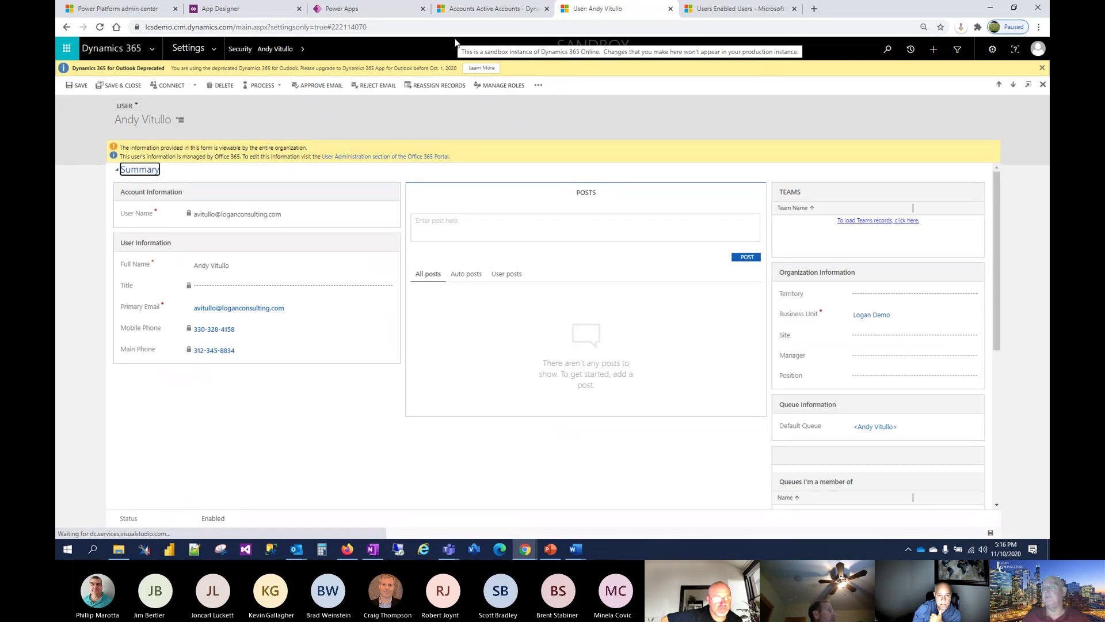
click(506, 90)
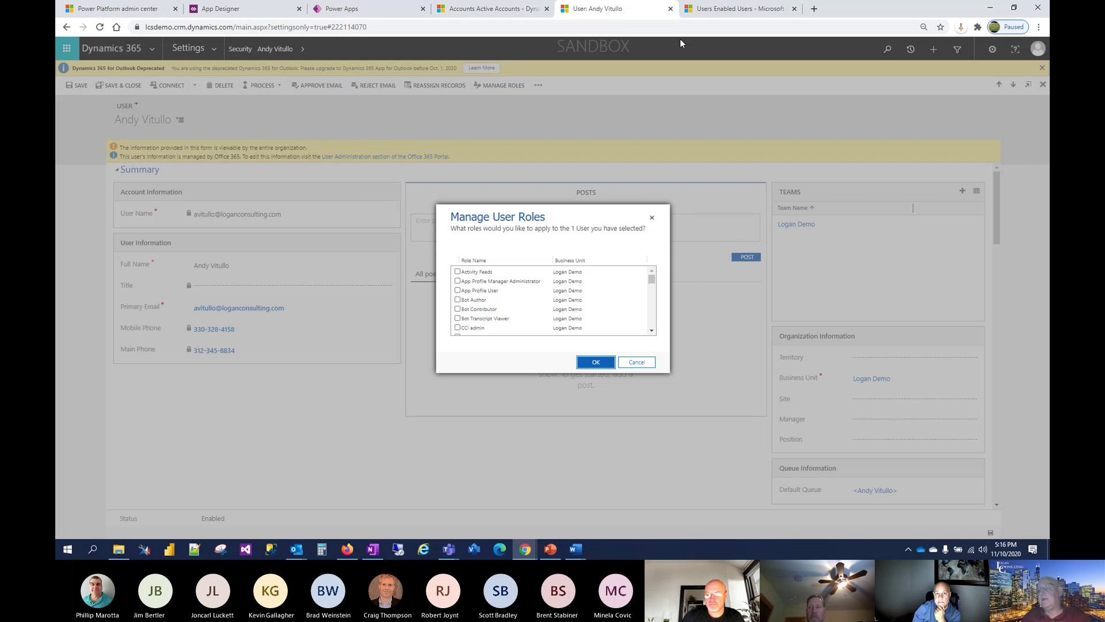
Step: Select the Dynamics 365 App for Outlook User role for the user
scroll(609, 302, down, 5)
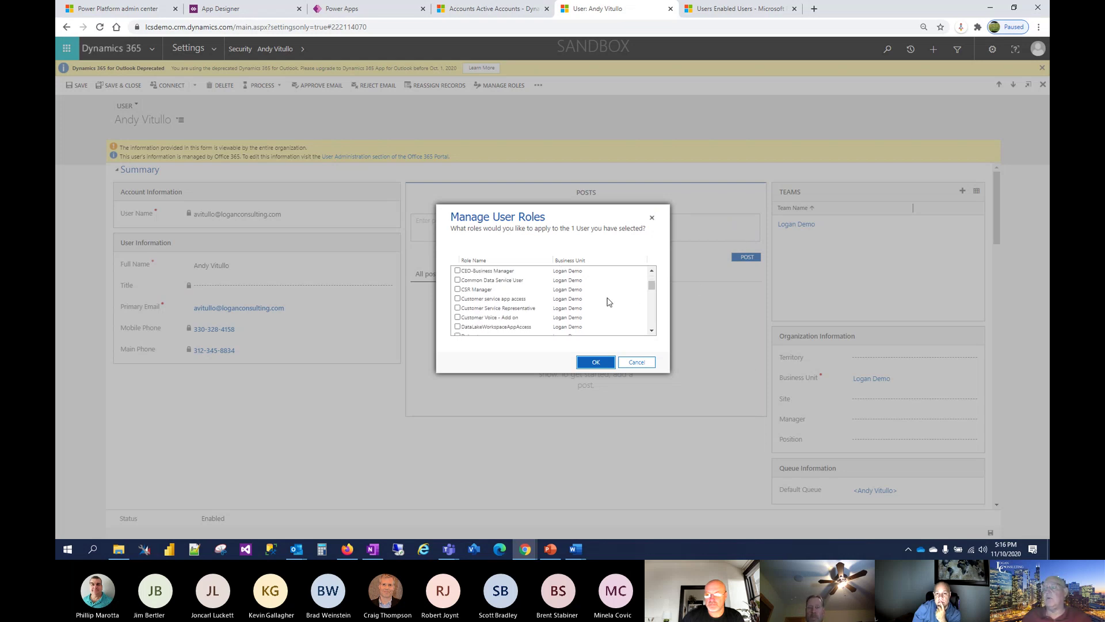
scroll(609, 301, up, 1)
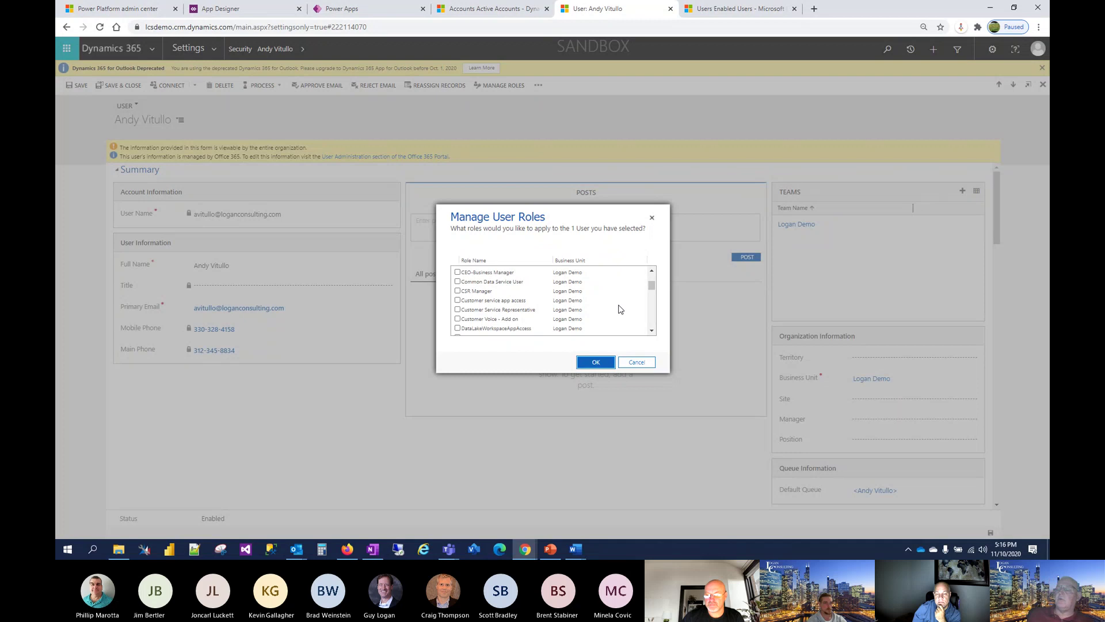
scroll(609, 316, down, 5)
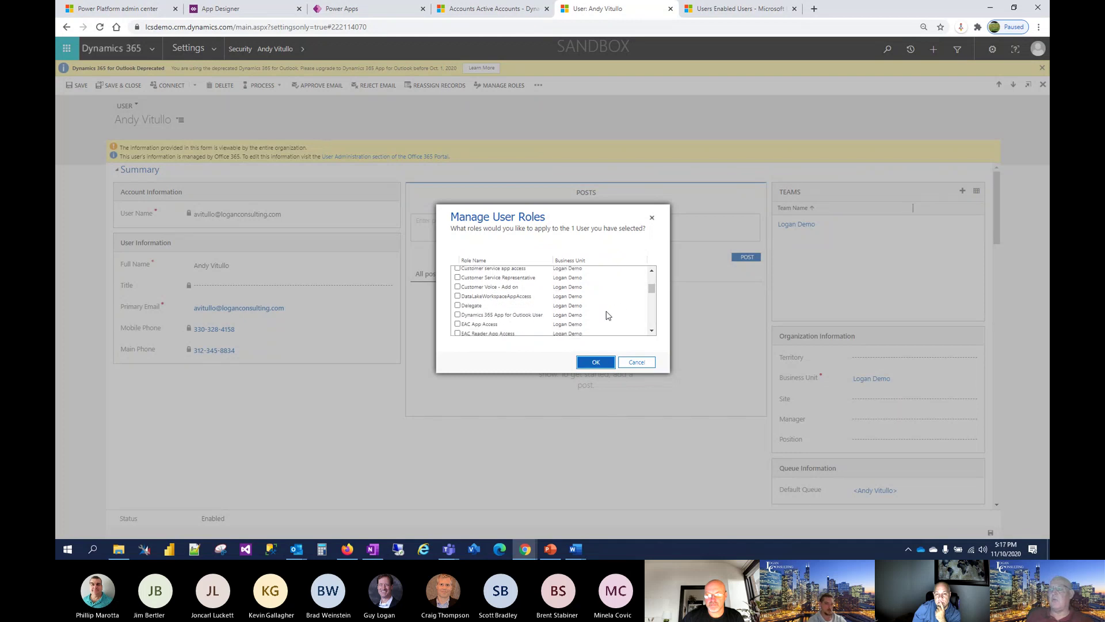
scroll(608, 316, up, 3)
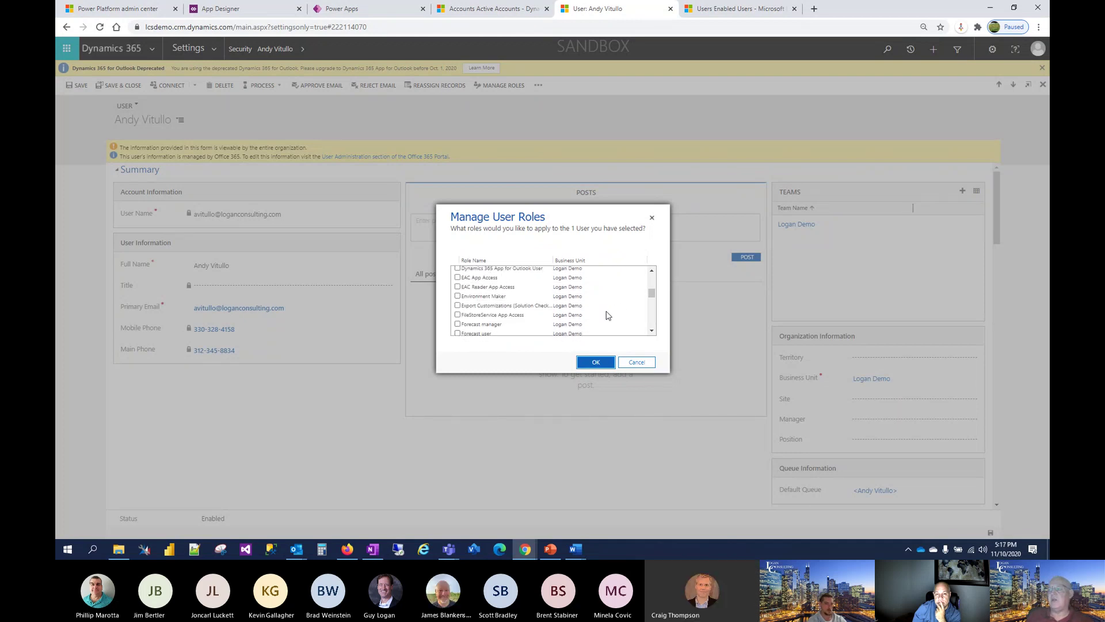
click(458, 282)
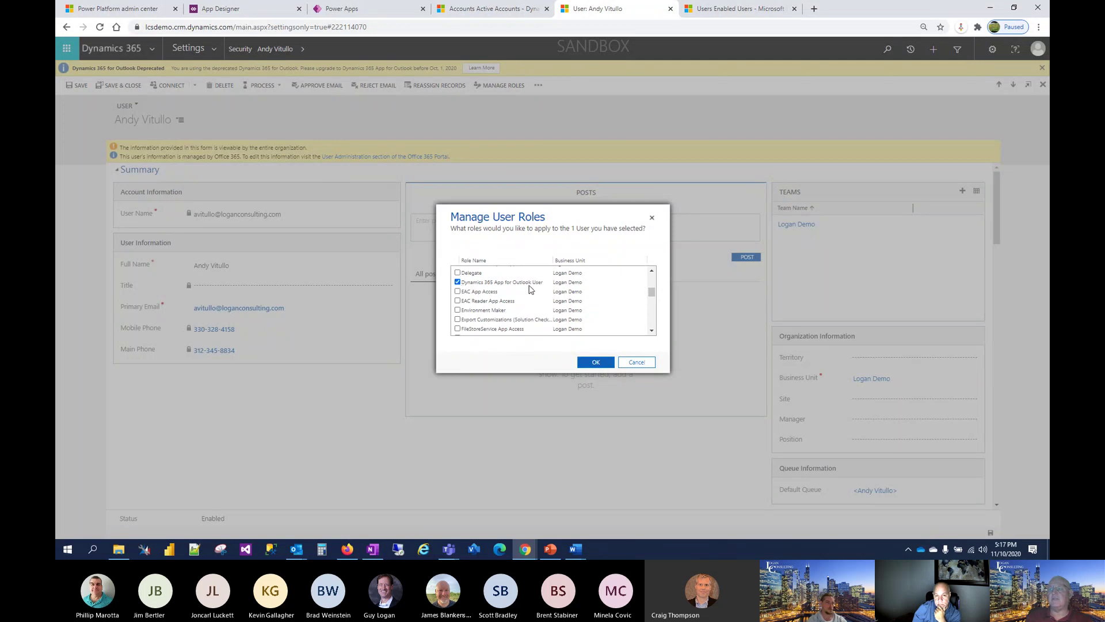
Step: Select the Sales, Enterprise app access role and the Salesperson role for the user
scroll(533, 290, down, 10)
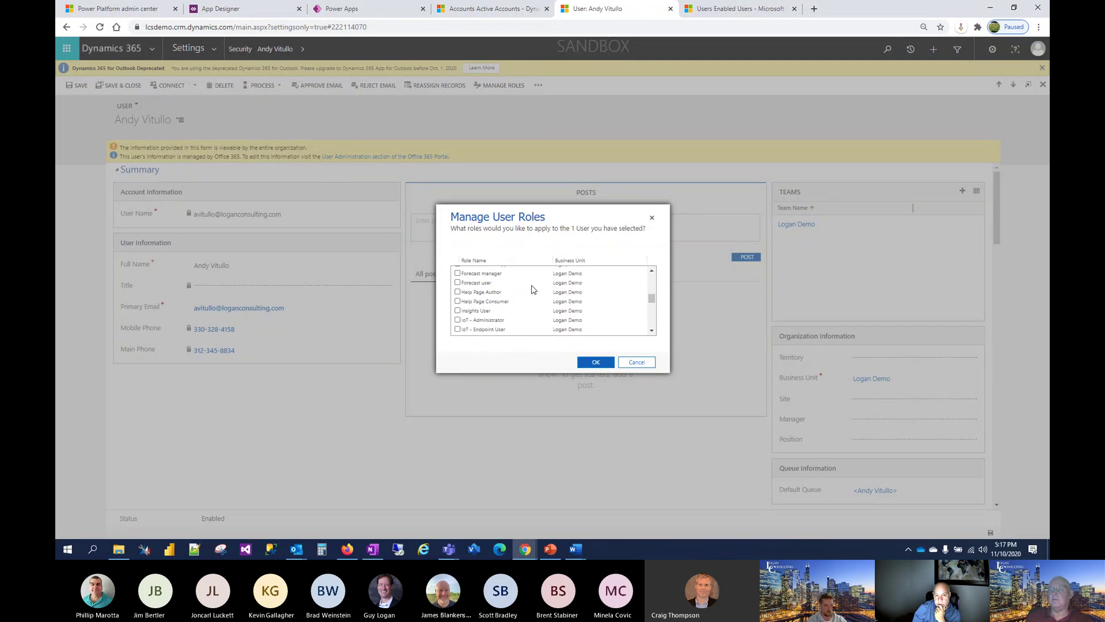
scroll(531, 292, down, 6)
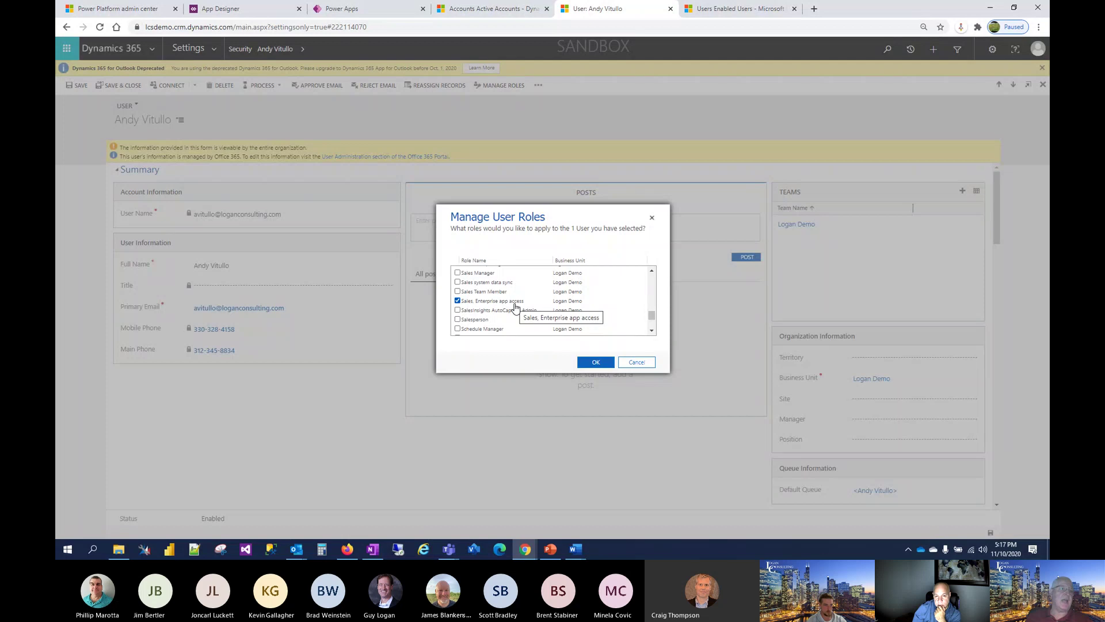
scroll(530, 303, down, 3)
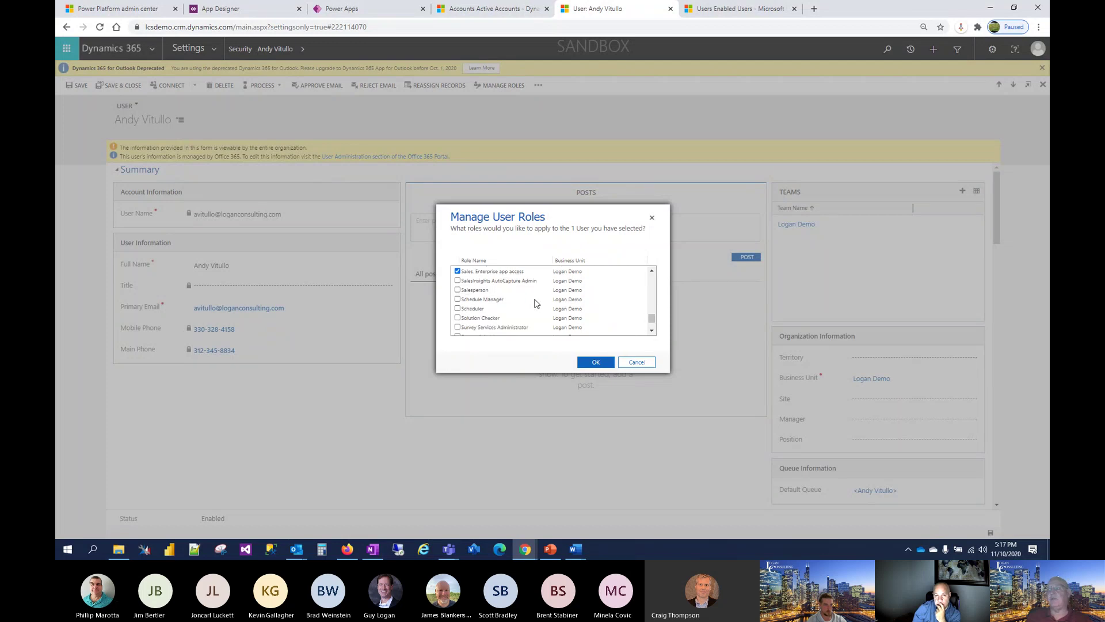
scroll(535, 303, up, 1)
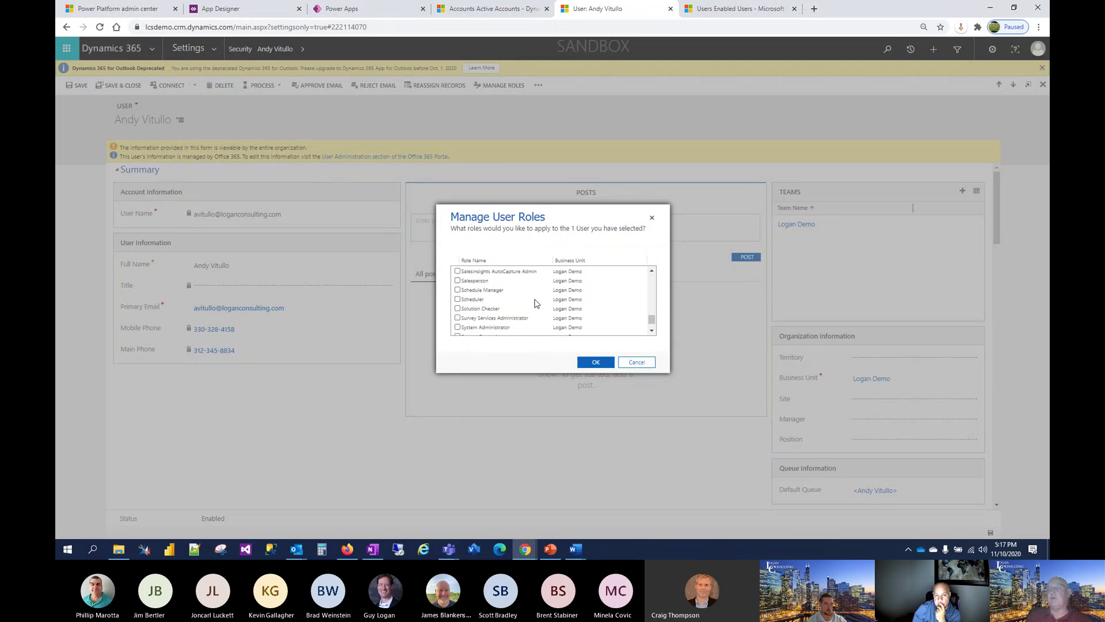
scroll(536, 304, up, 1)
click(458, 294)
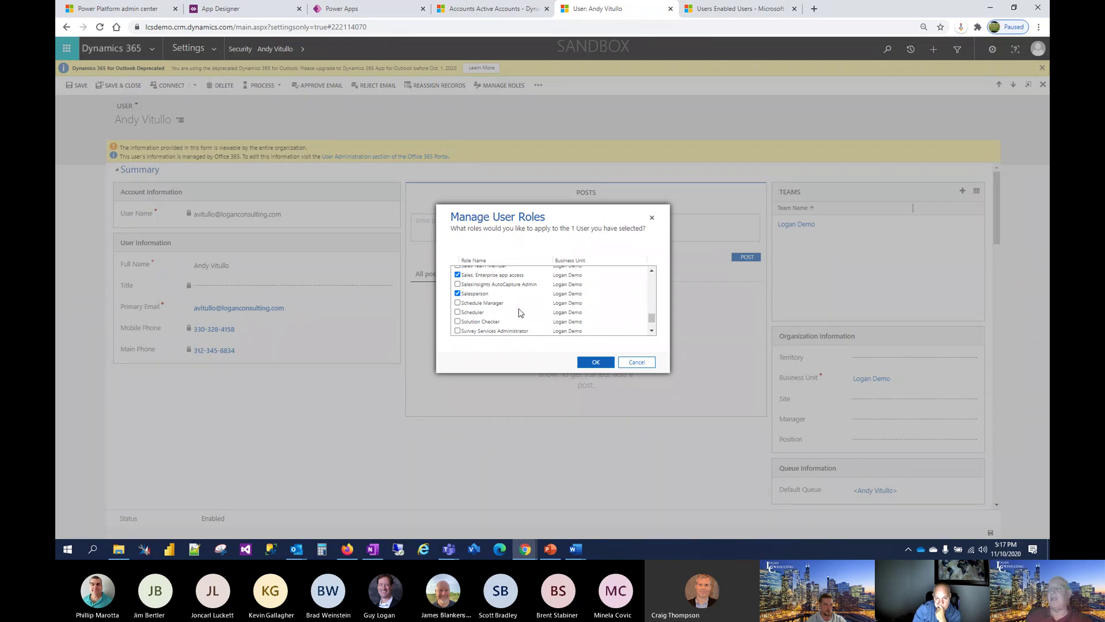
Step: Review the other available security roles, including the administrator roles, and apply the selected roles to the user
scroll(520, 311, up, 3)
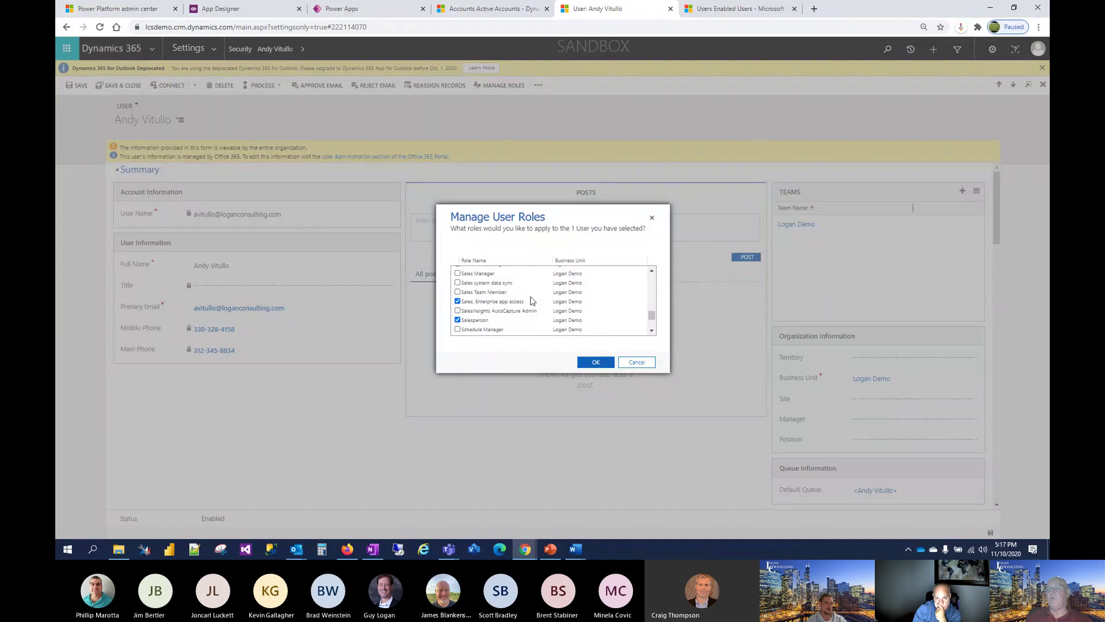
scroll(530, 302, down, 3)
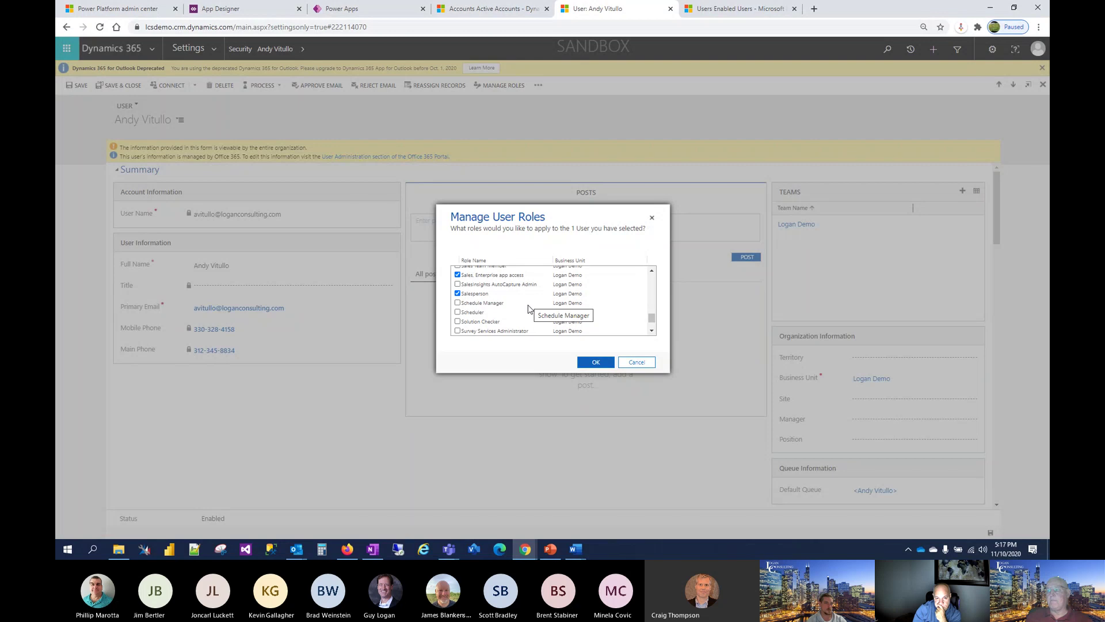
scroll(528, 309, down, 4)
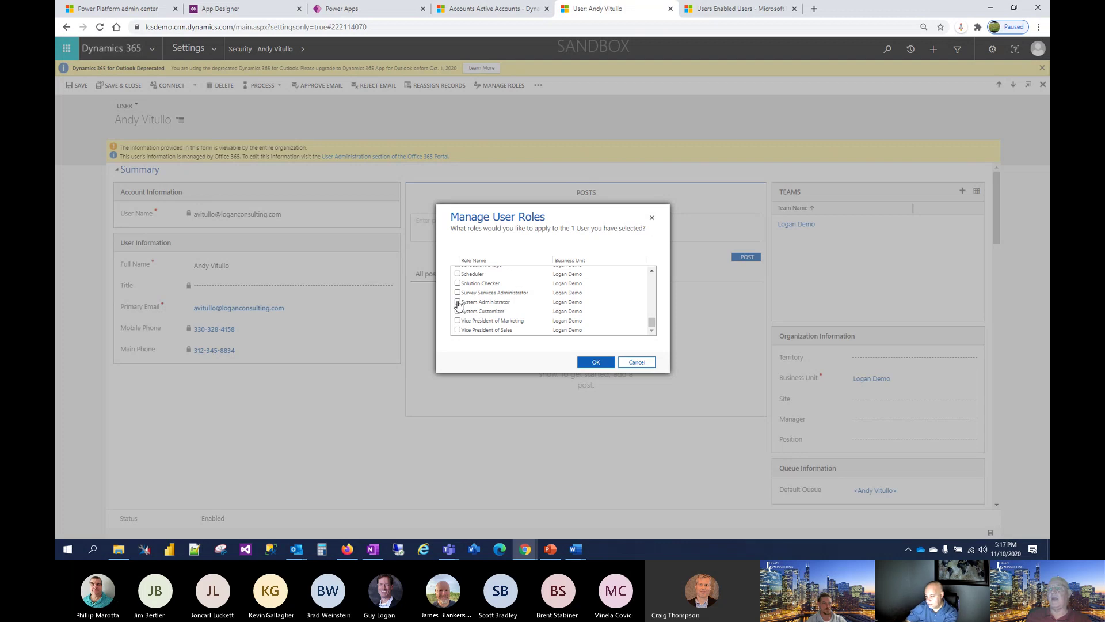
scroll(538, 316, up, 3)
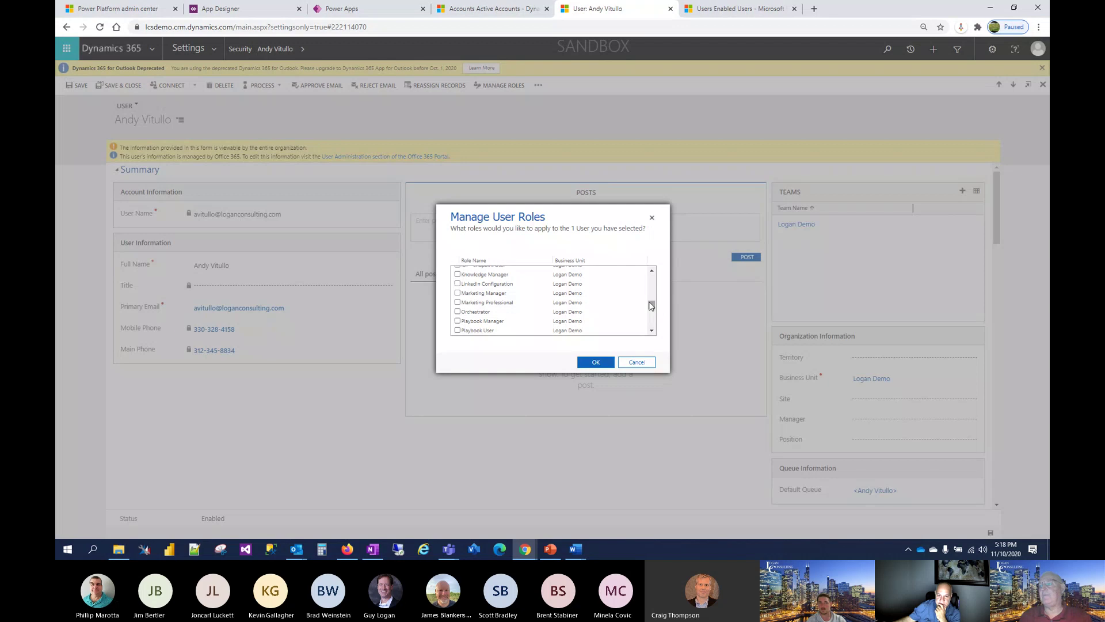
mouse_move(651, 306)
mouse_down()
mouse_move(653, 324)
mouse_move(649, 306)
mouse_up()
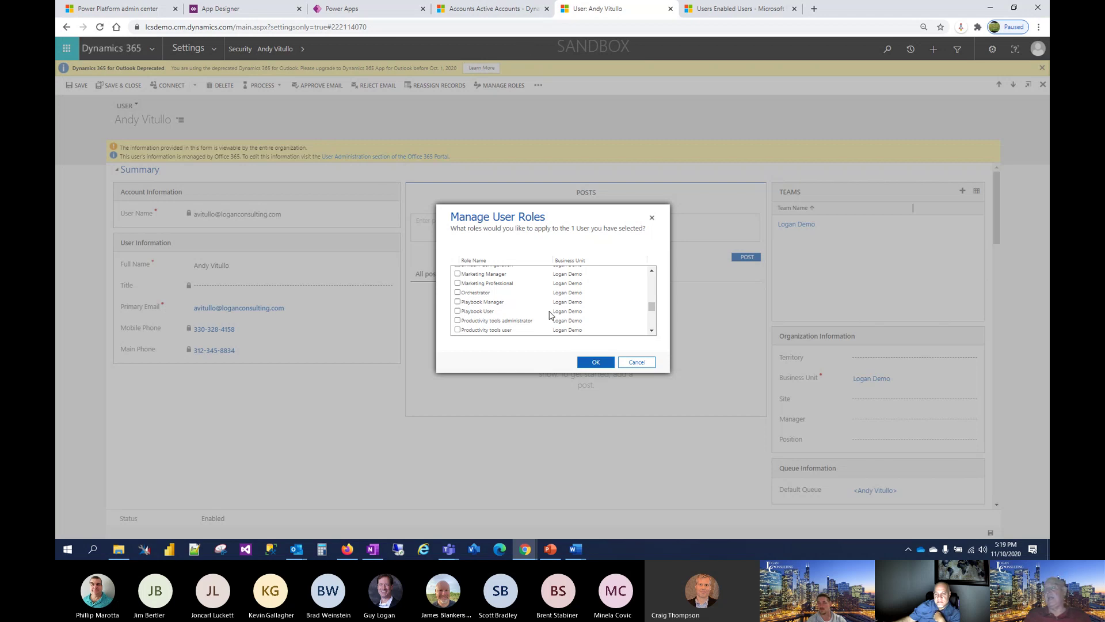
scroll(546, 303, down, 1)
scroll(547, 303, up, 2)
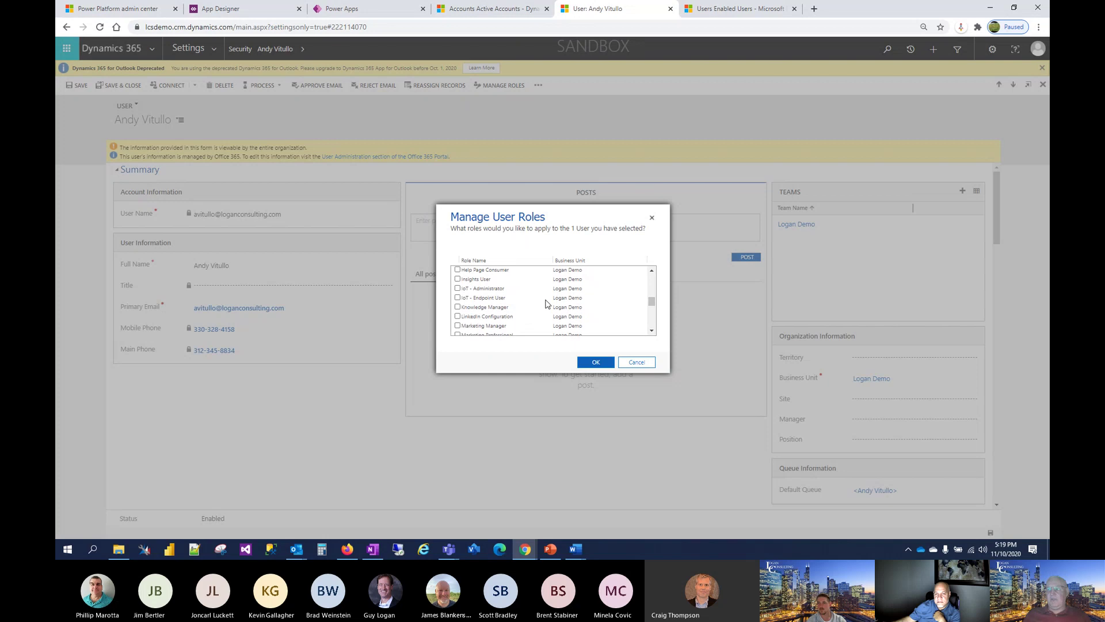
scroll(524, 316, up, 3)
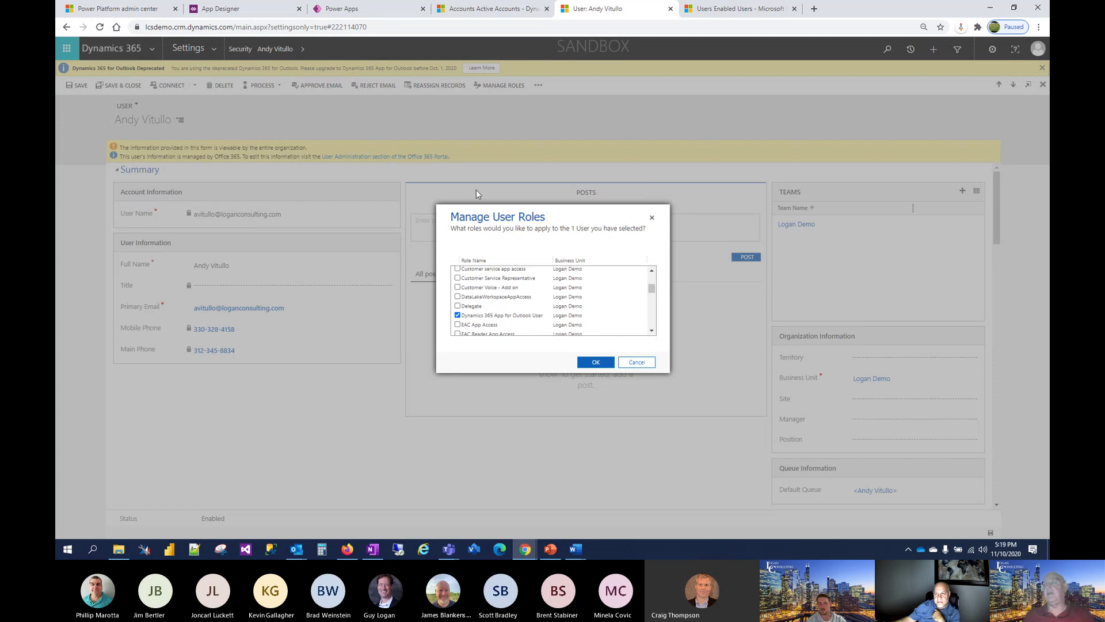
click(596, 364)
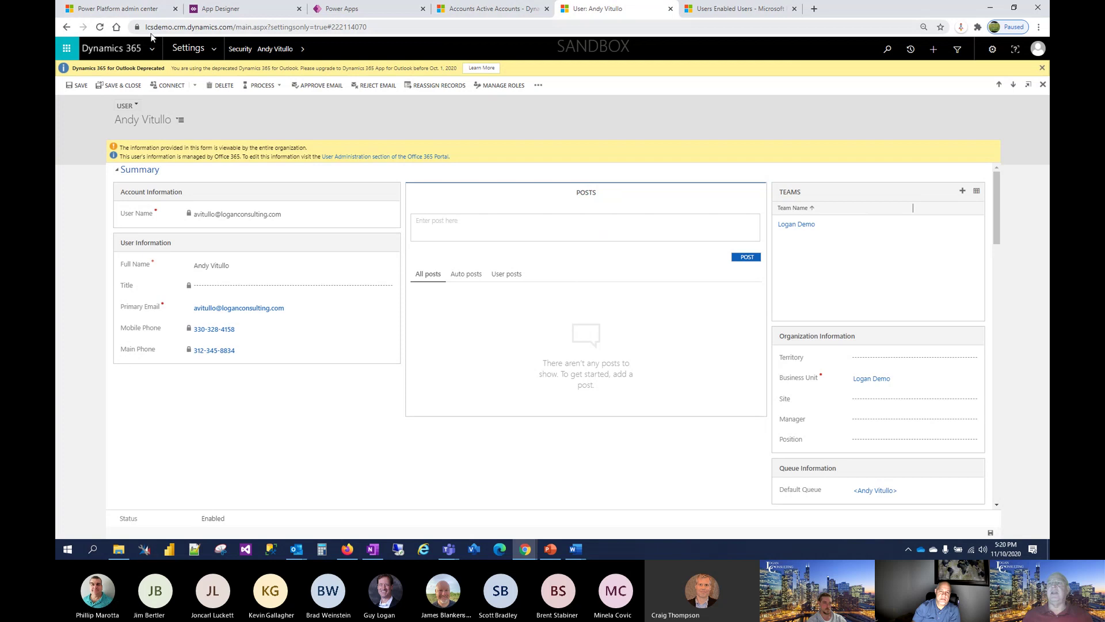
Step: Highlight the environment's base URL and open the Document Management settings
drag(146, 27, 239, 26)
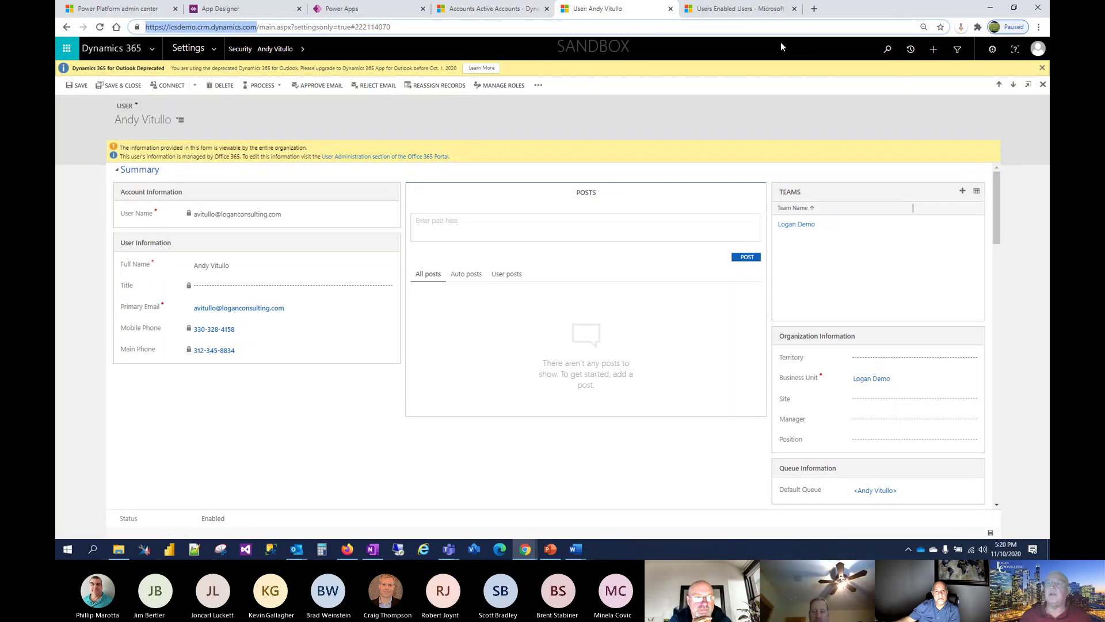
click(216, 53)
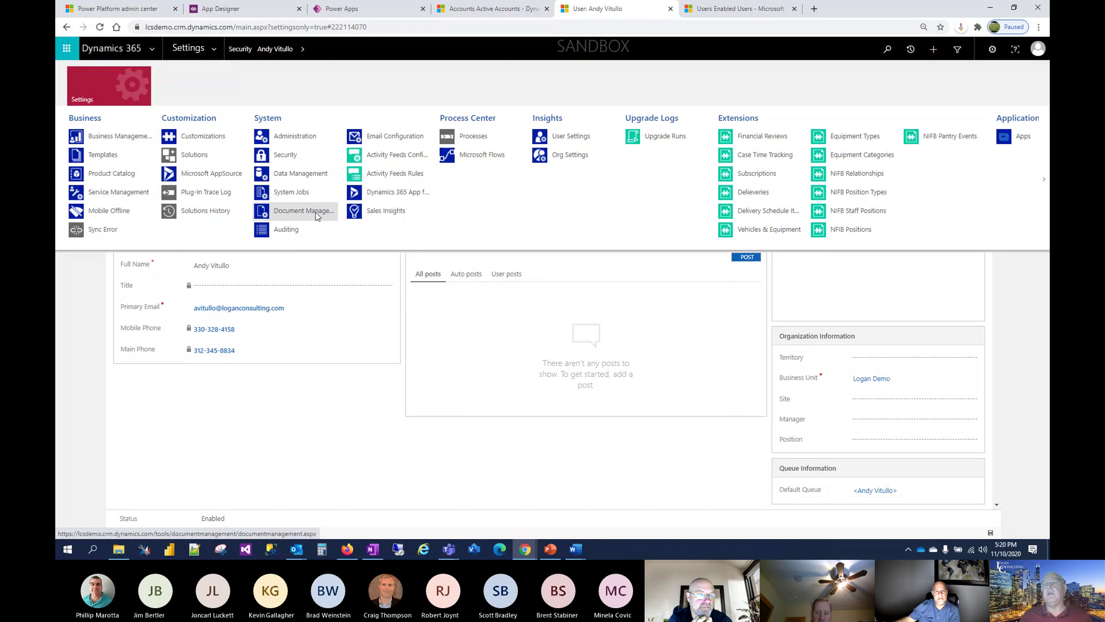
click(301, 212)
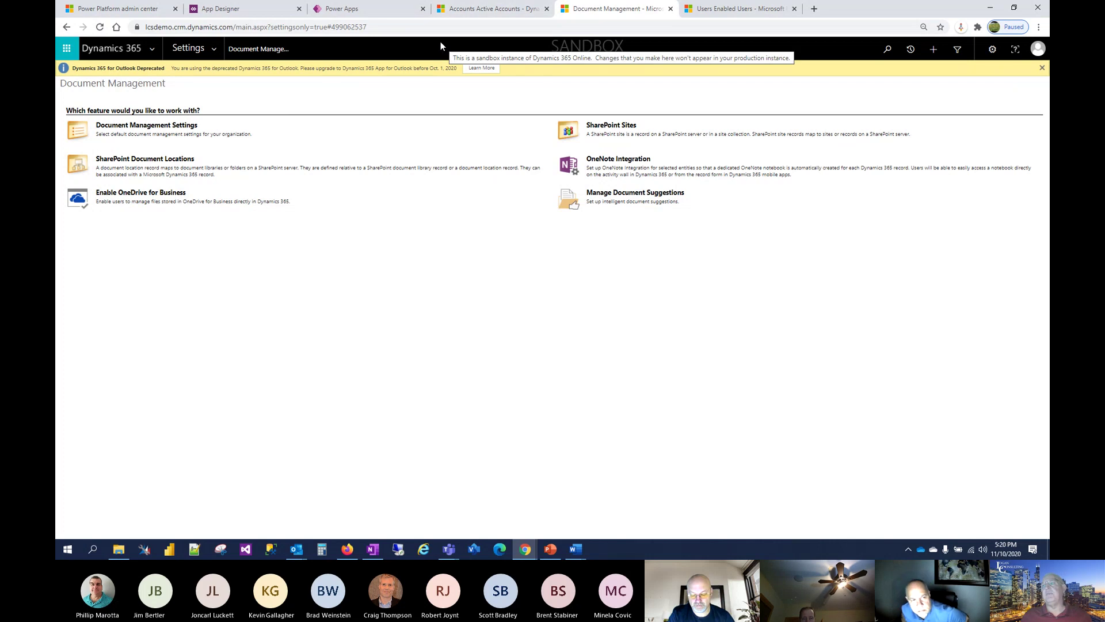
Step: Open Customize the System in a maximized window and select the Account entity of the default solution
click(214, 50)
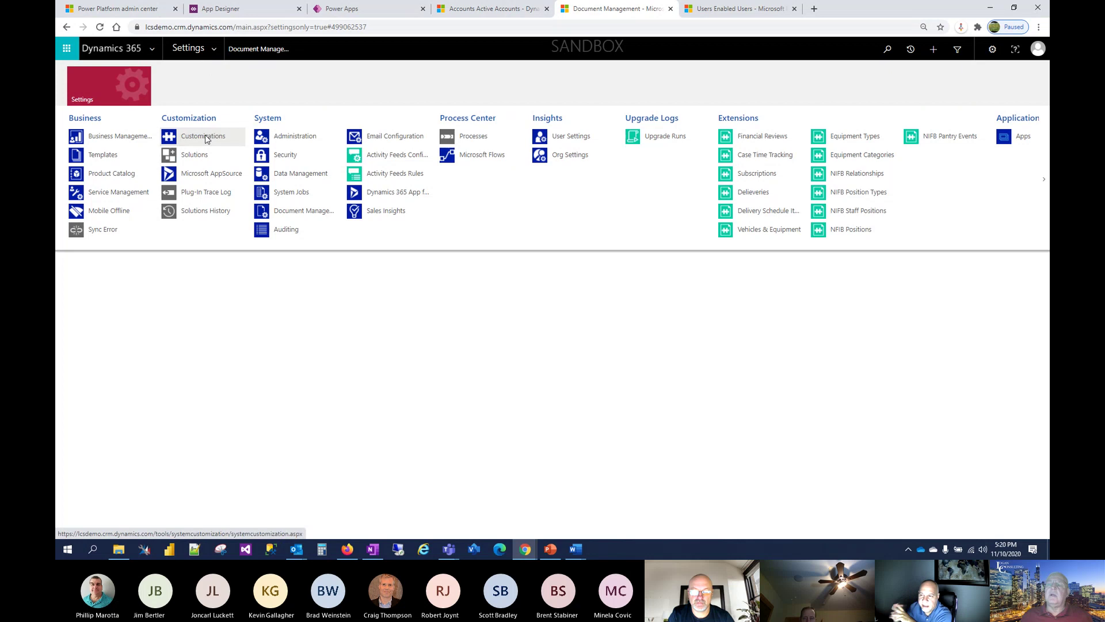
click(199, 136)
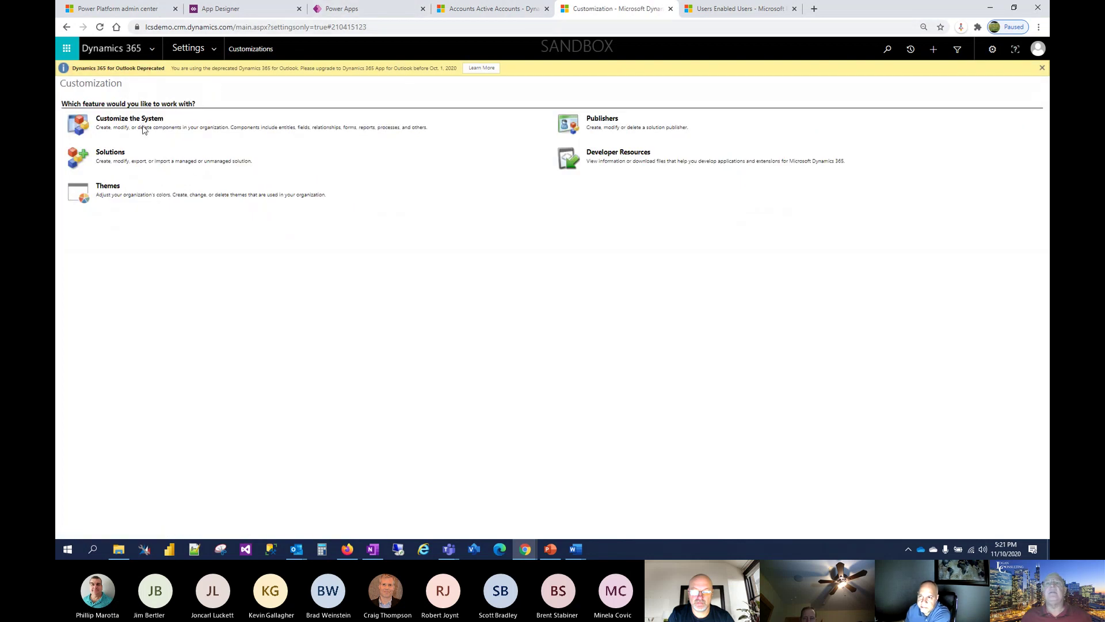
click(143, 121)
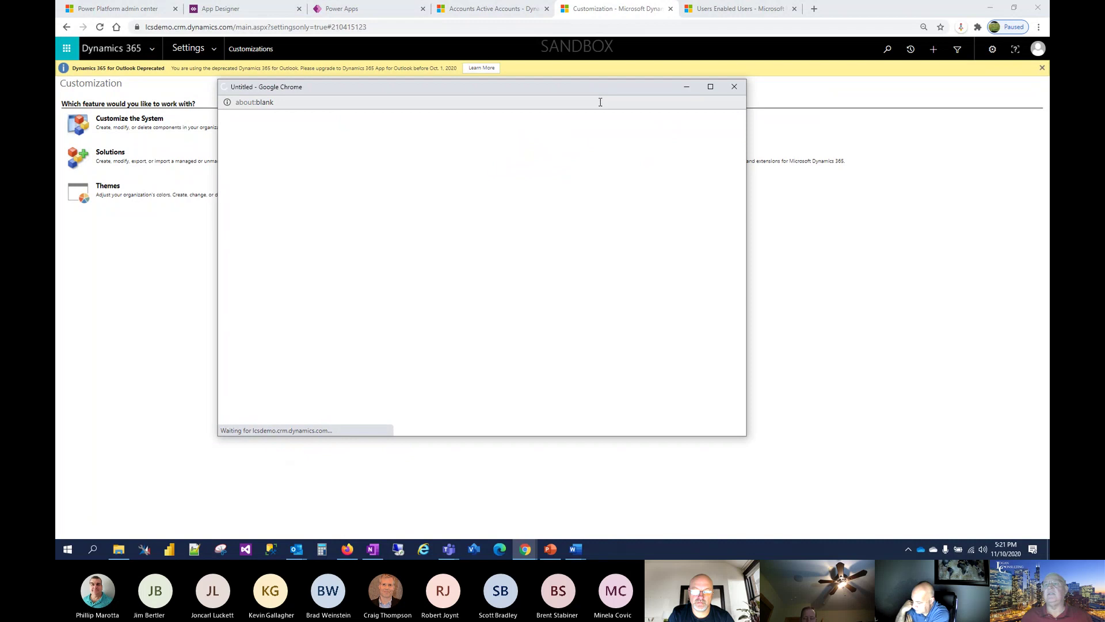
click(711, 87)
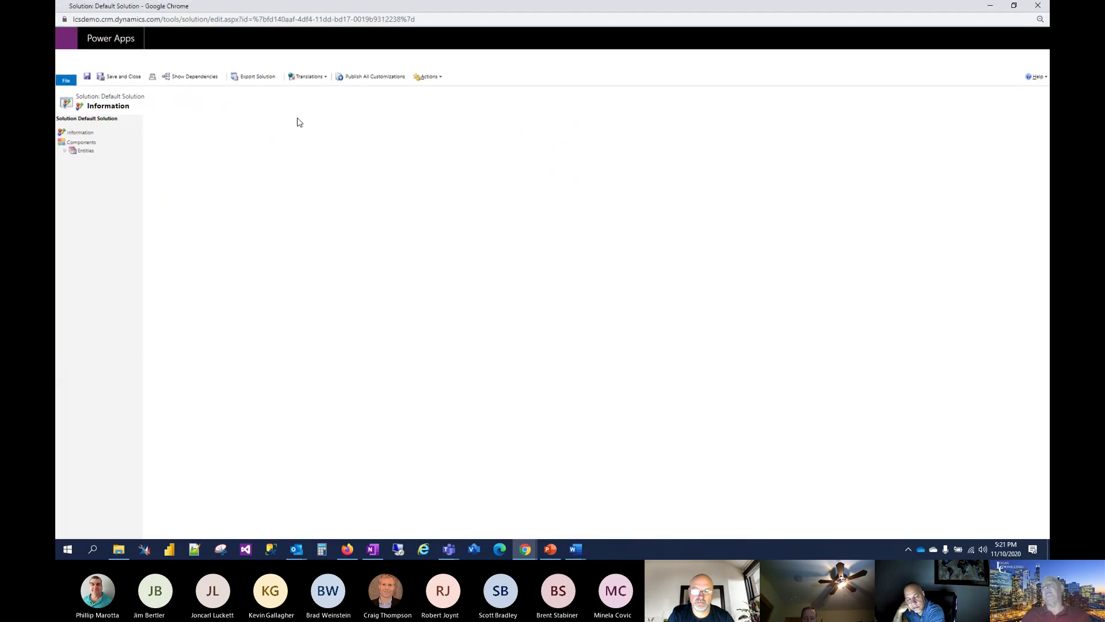
click(65, 151)
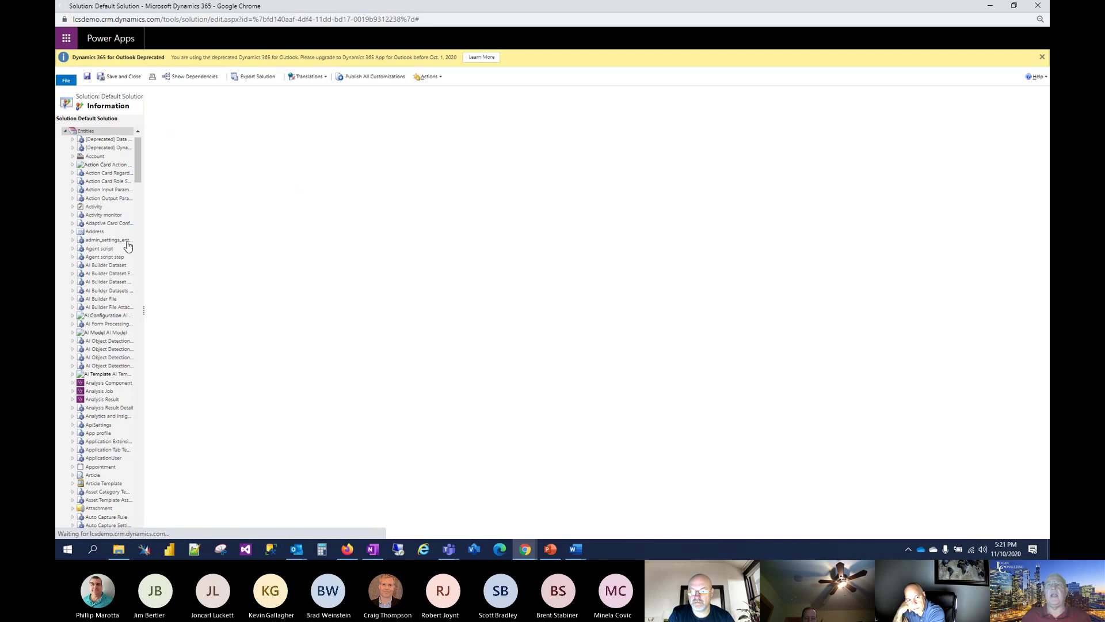
click(96, 157)
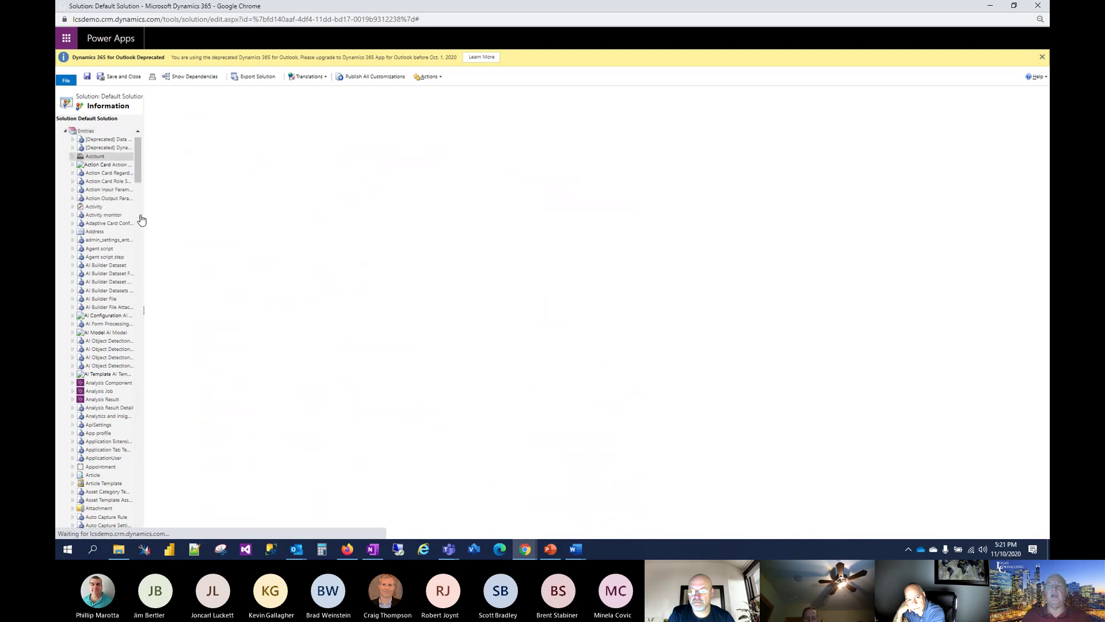
Step: Look through the default solution's entity list and minimize its window to return to the Customization page
scroll(139, 185, down, 2)
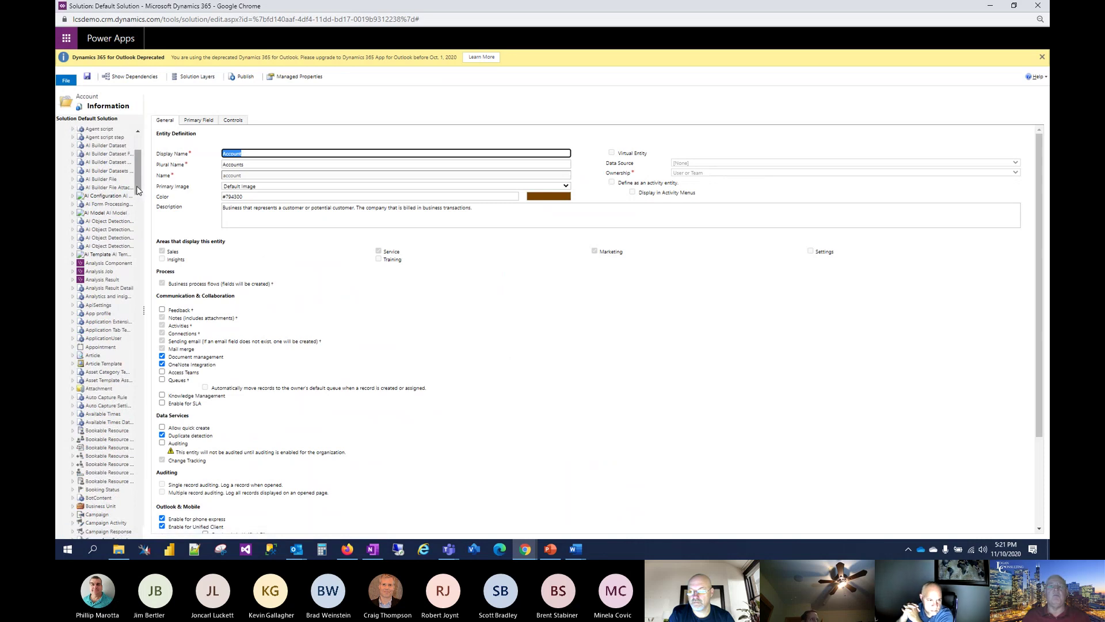
drag(138, 190, 142, 163)
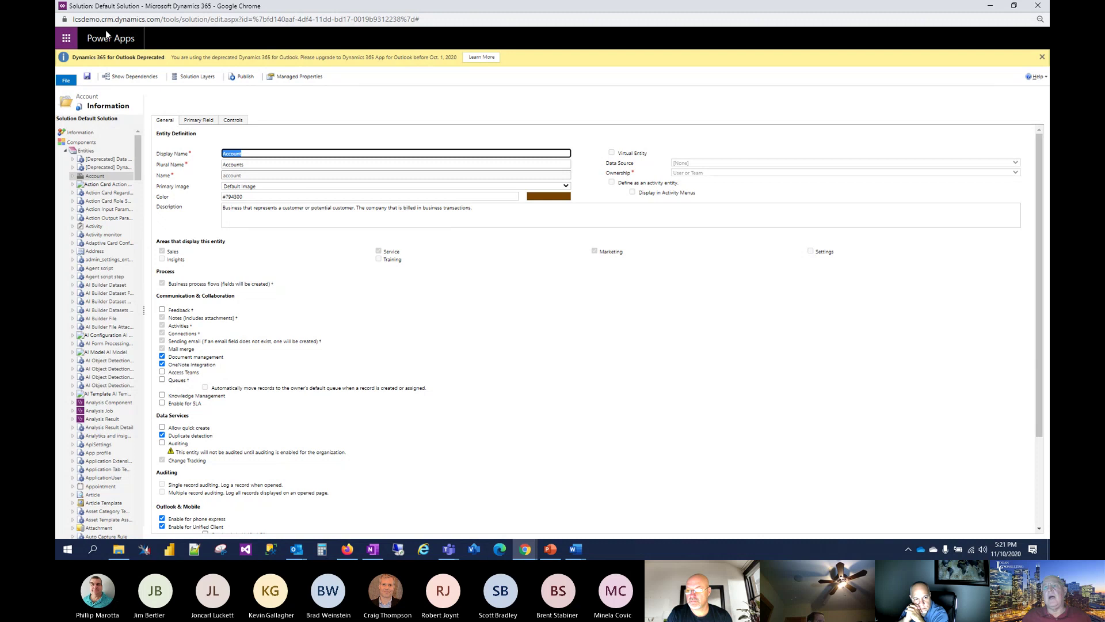
click(991, 7)
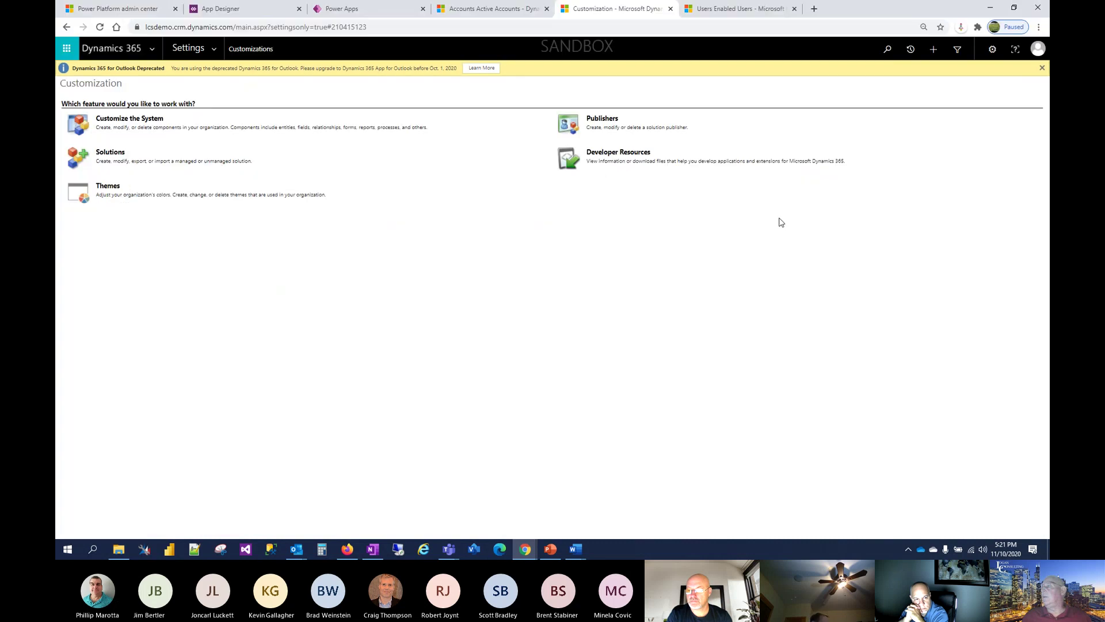
Step: Open the solutions list and view the components of the NIFB solution, minimizing its window when done
click(110, 152)
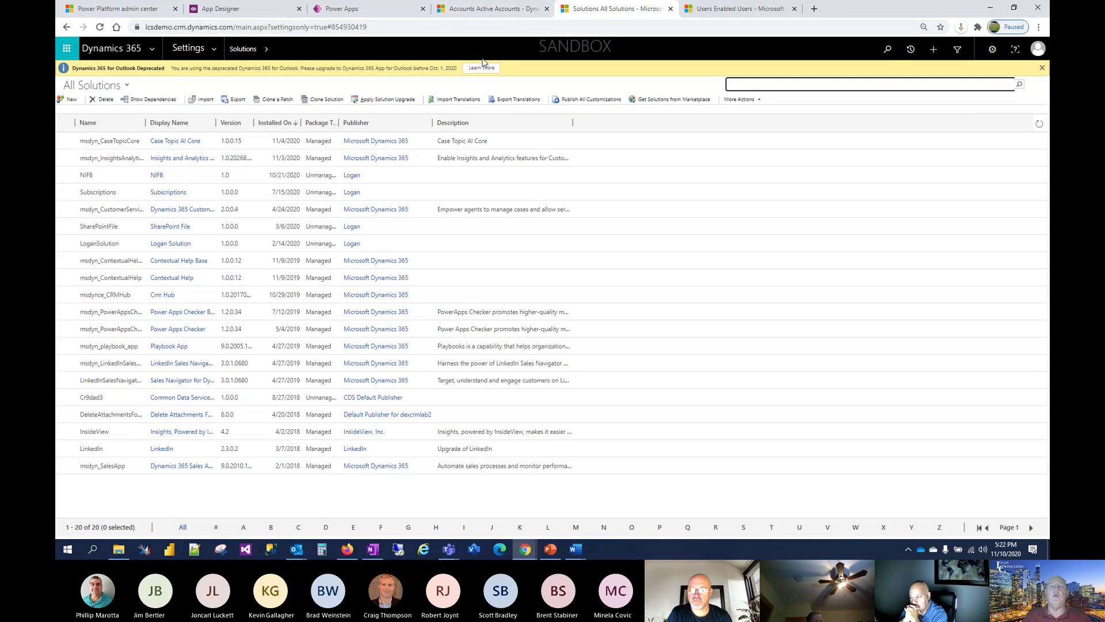
click(157, 177)
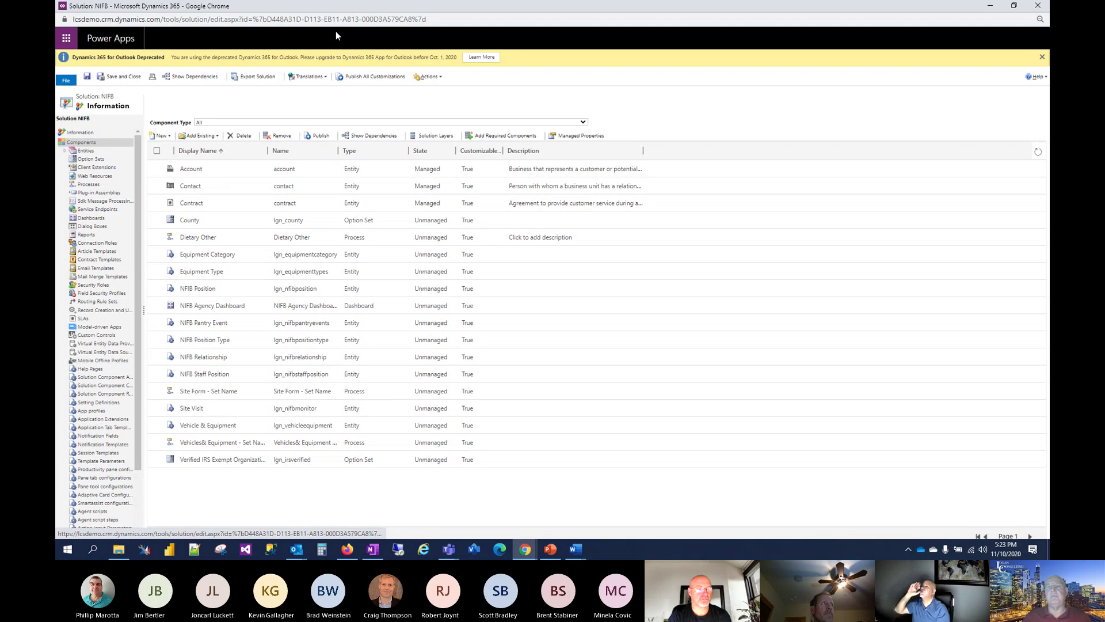
click(992, 7)
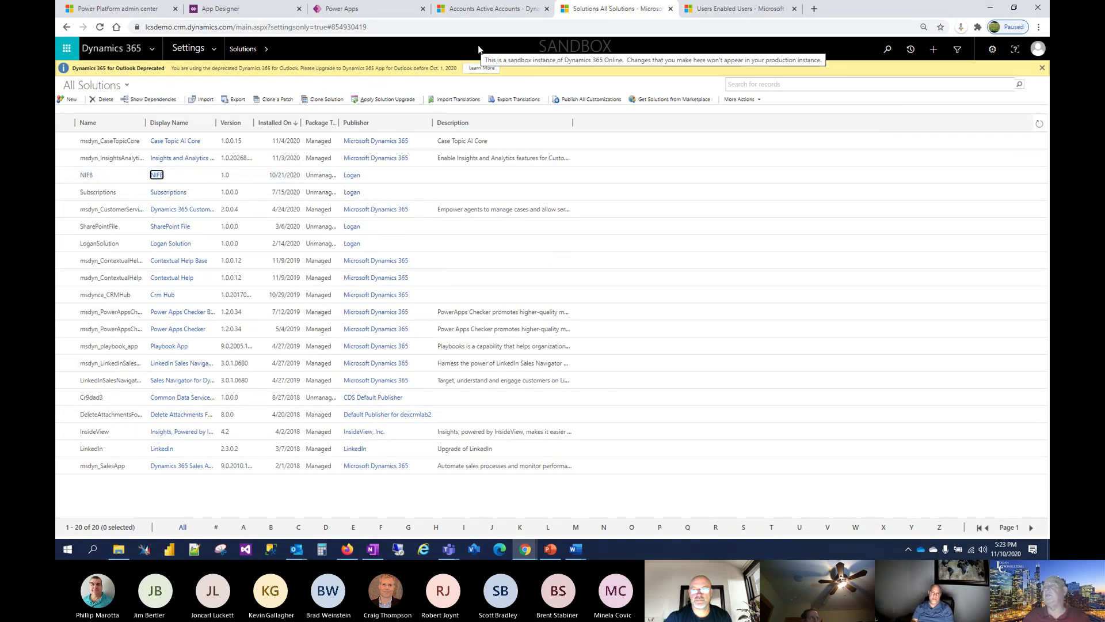
Step: Switch to the Power Platform admin center and open the users list from the Logan Demo environment's settings
click(128, 12)
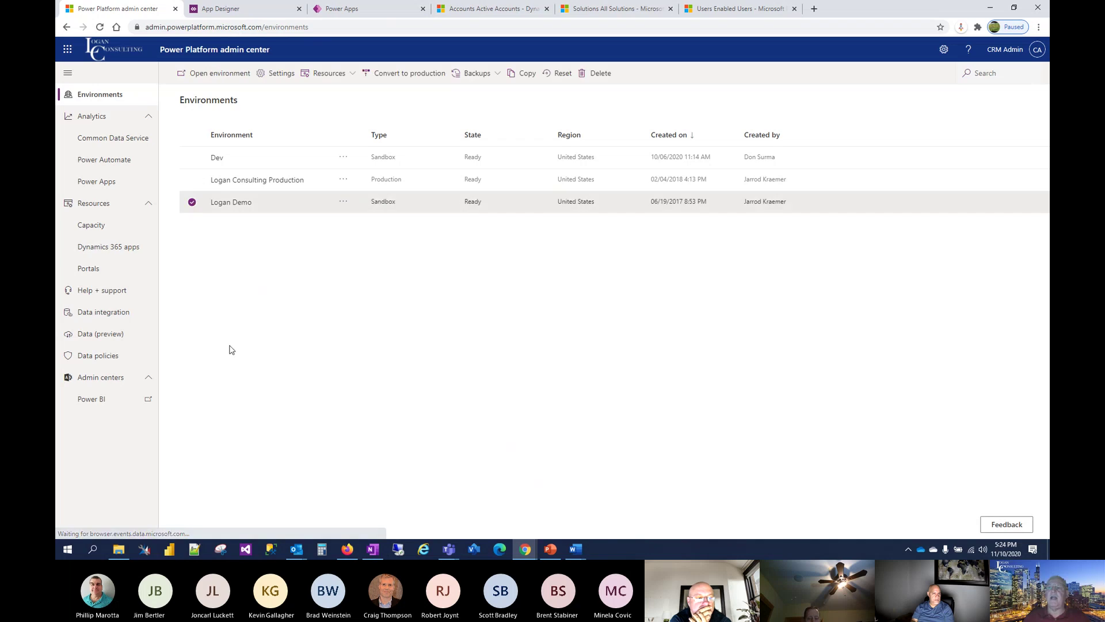
click(273, 78)
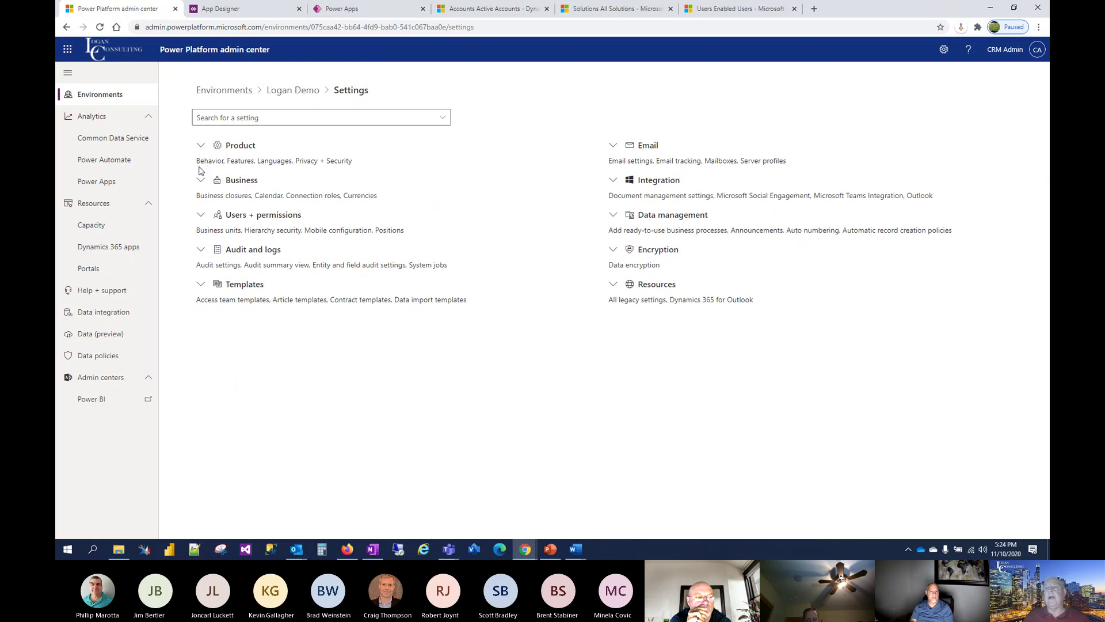
click(201, 146)
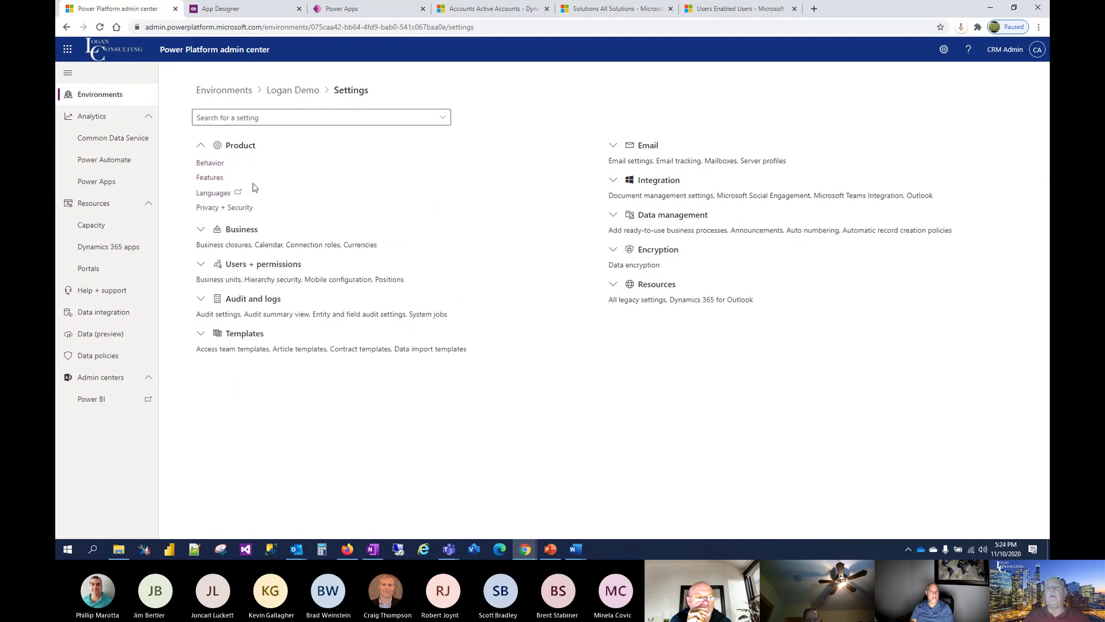
click(201, 264)
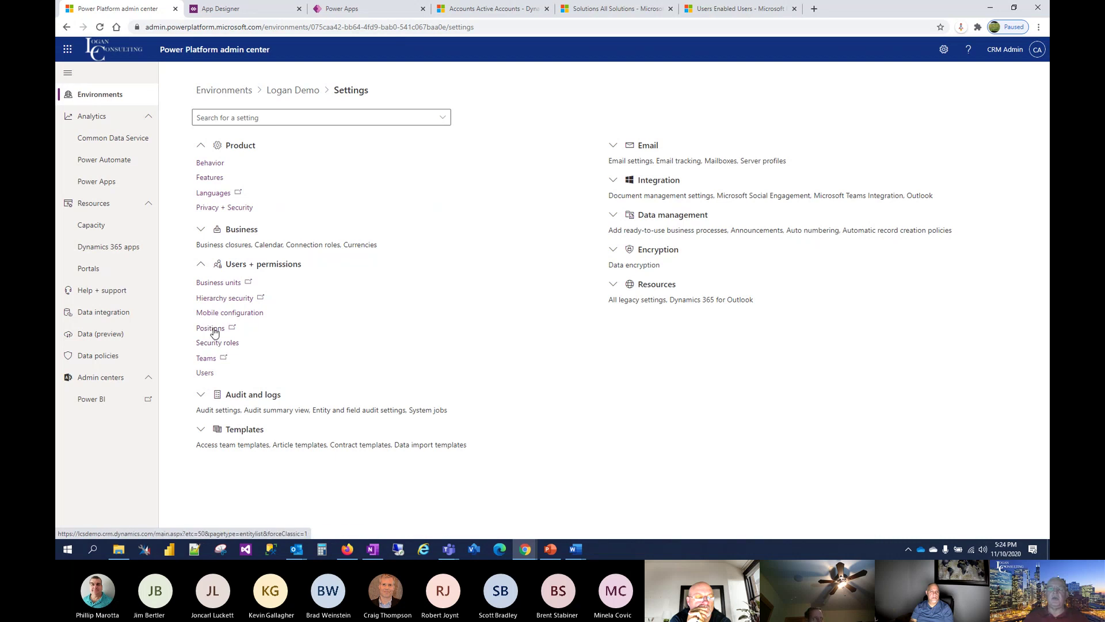
click(205, 375)
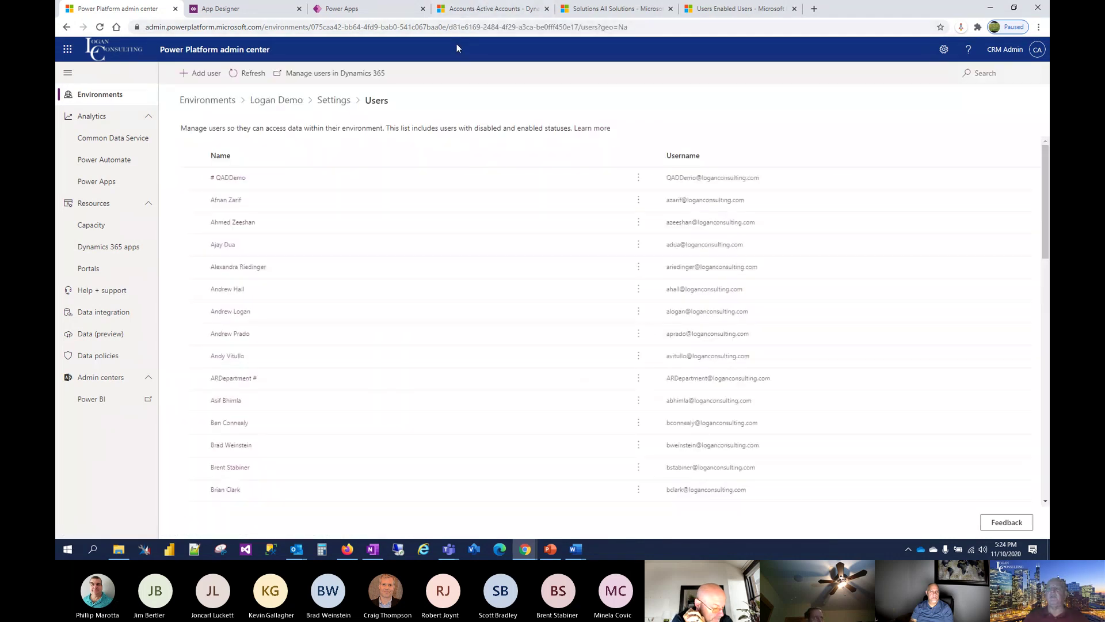
Step: View a user's record from the users list, close it and return to the environments list
click(228, 358)
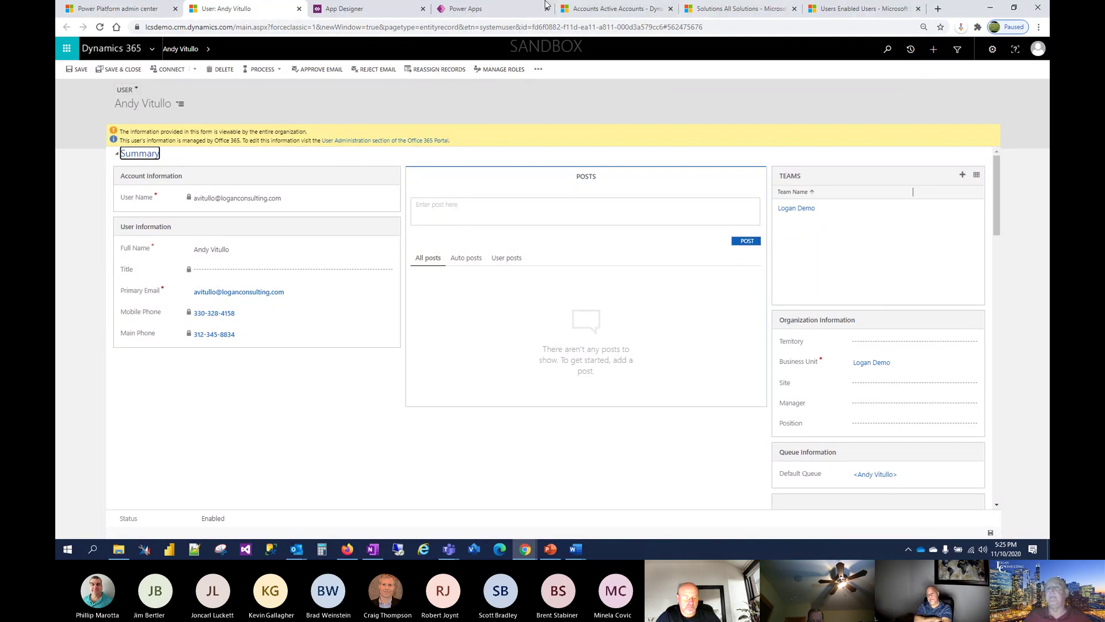
click(298, 9)
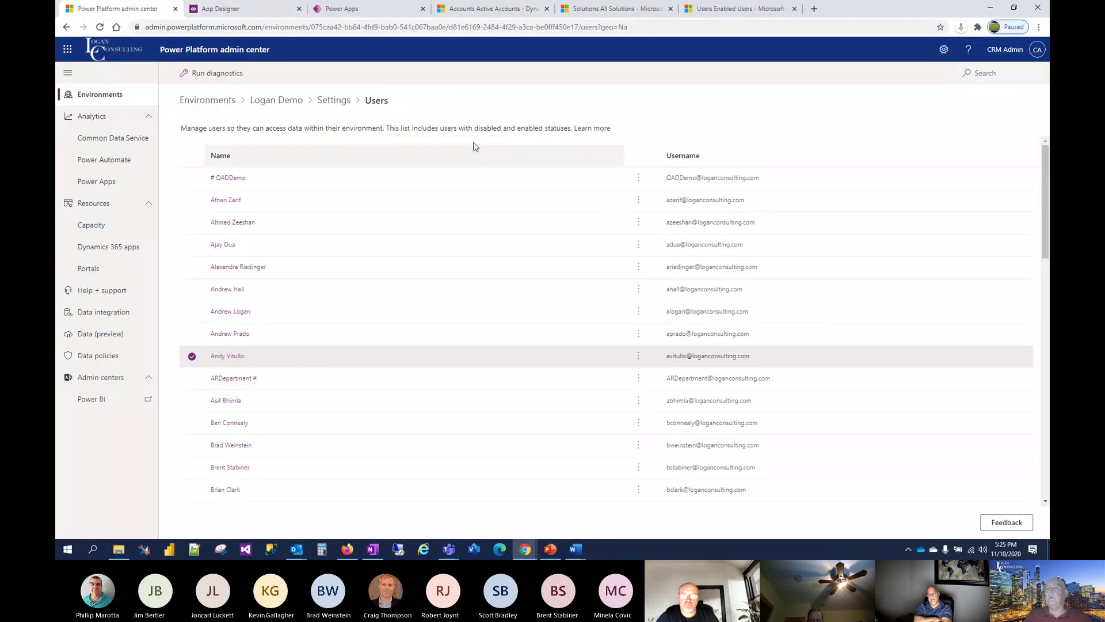
click(118, 99)
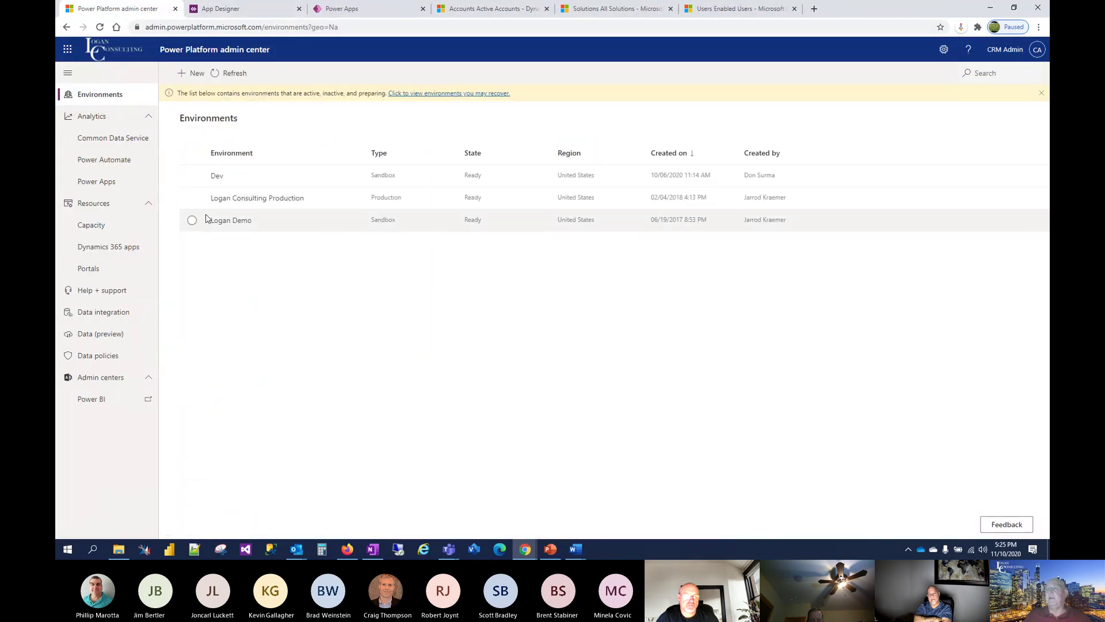
Step: Create a manual backup of the Logan Demo environment labelled "Admin Backup_11102020"
click(193, 221)
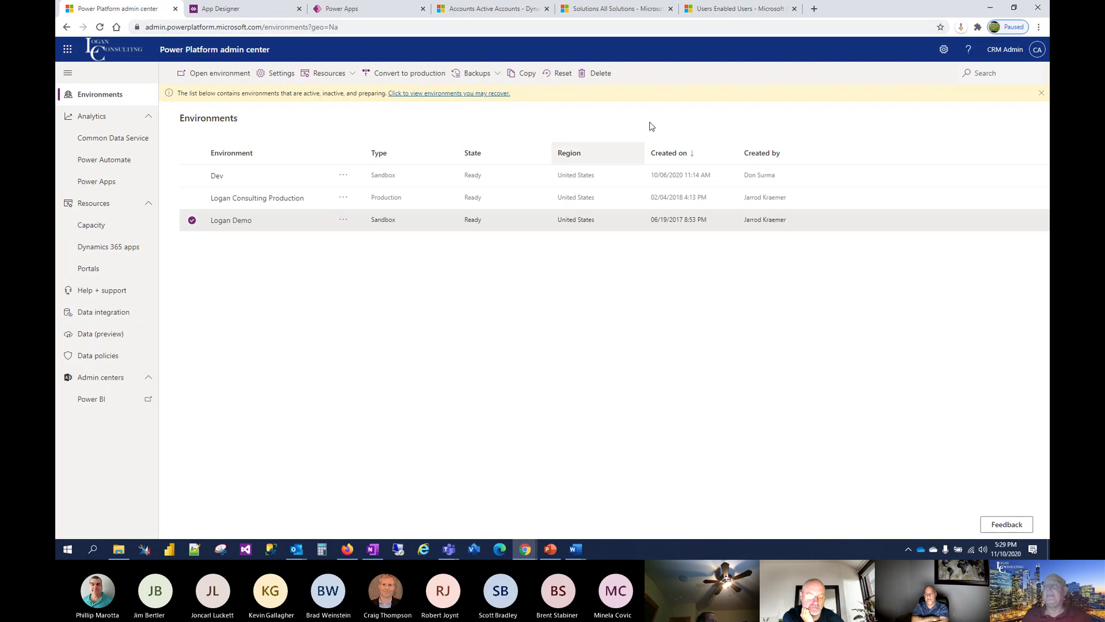
click(494, 80)
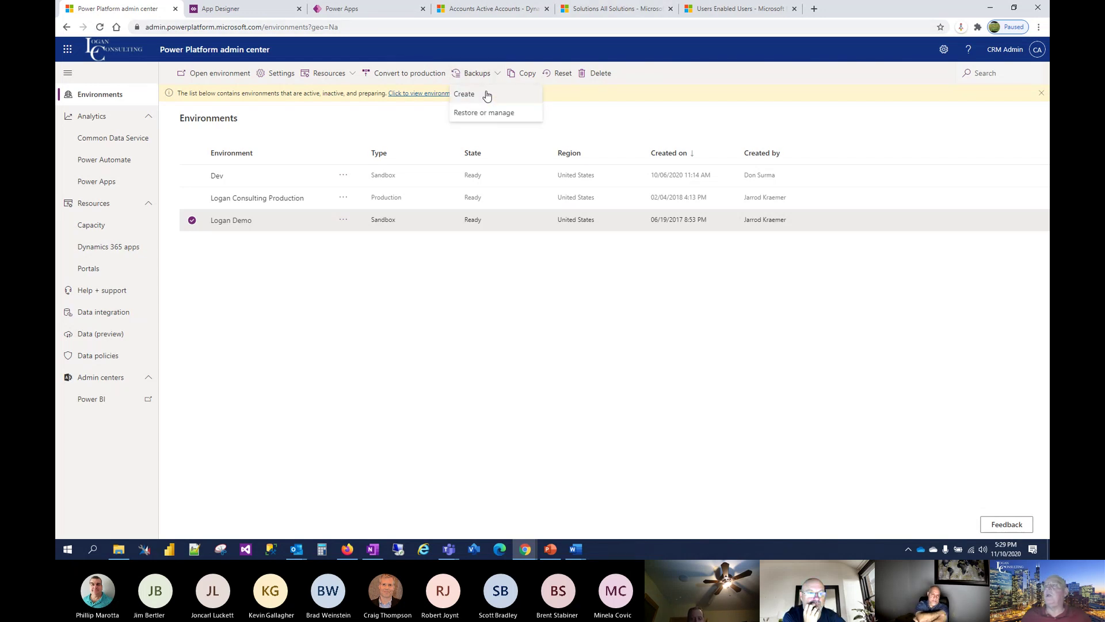
click(486, 95)
click(960, 113)
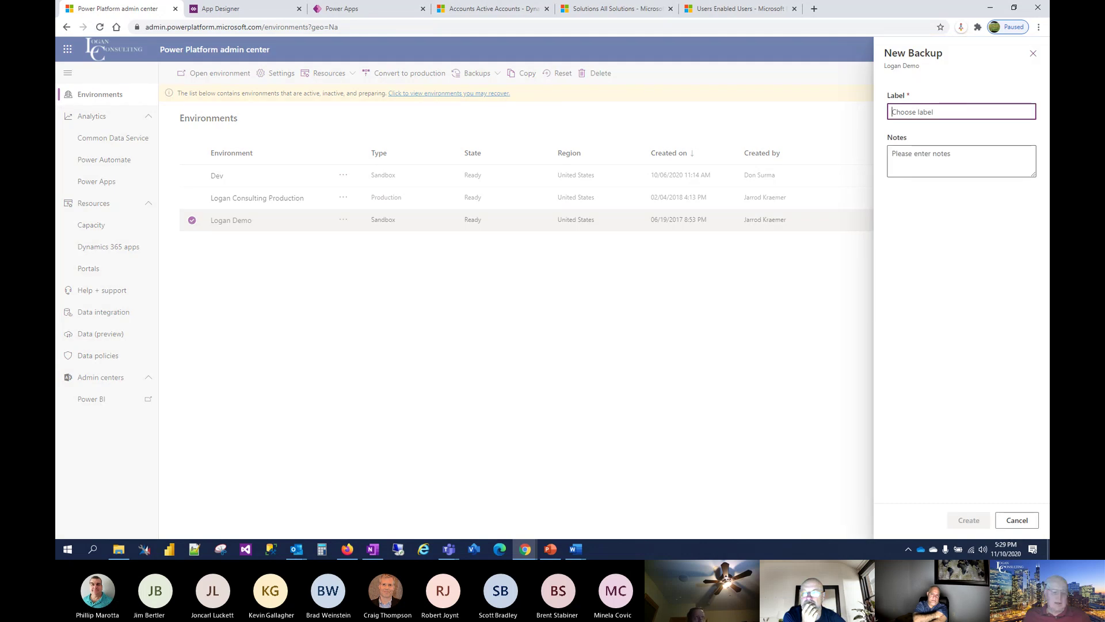
text(Admin Backup_11102020)
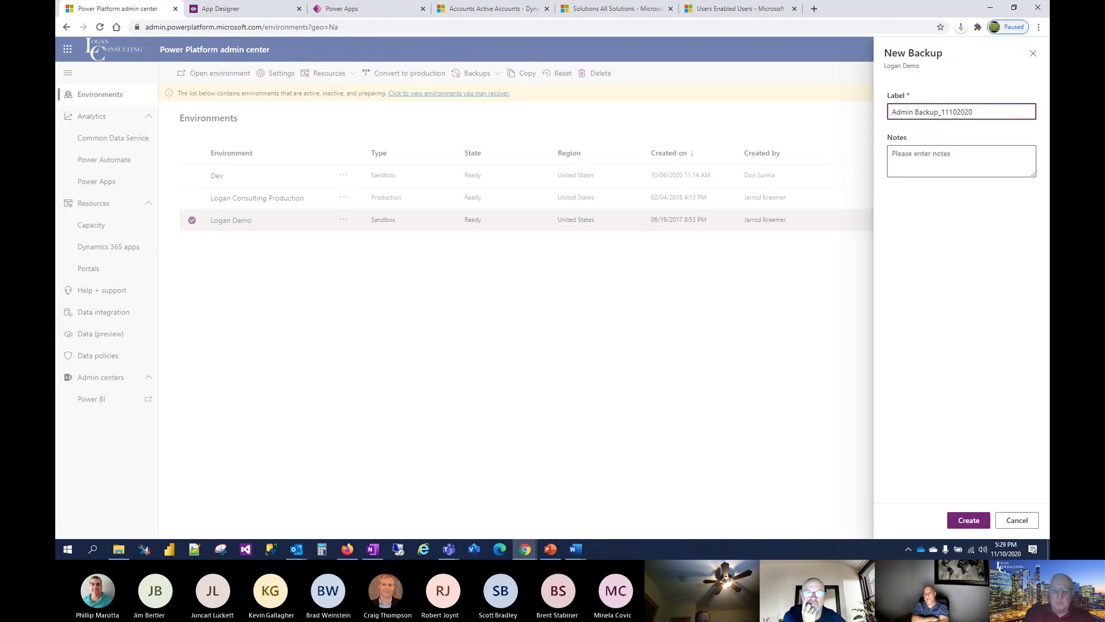
click(890, 366)
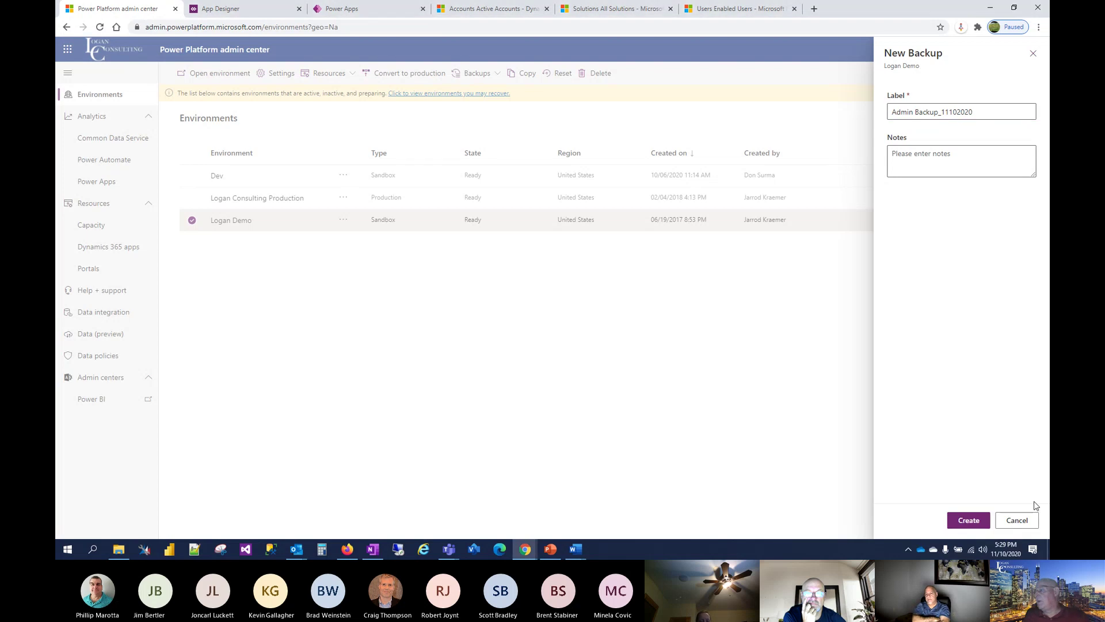
click(969, 521)
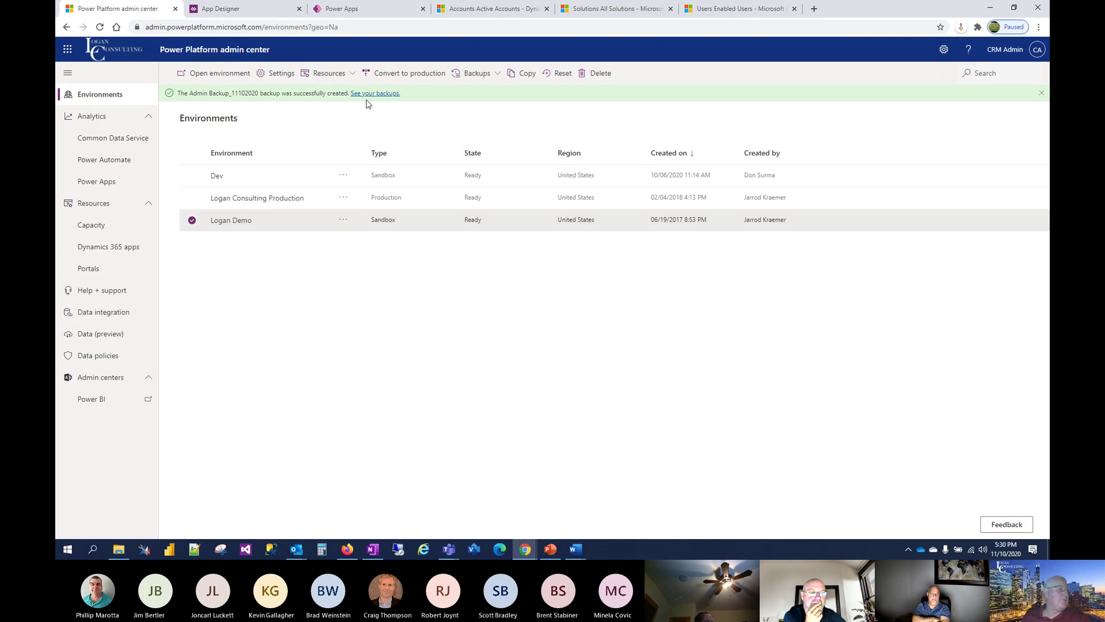
Step: Find the Admin Backup_11102020 entry among Logan Demo's manual backups, select it and return to the environments list
click(495, 75)
click(492, 113)
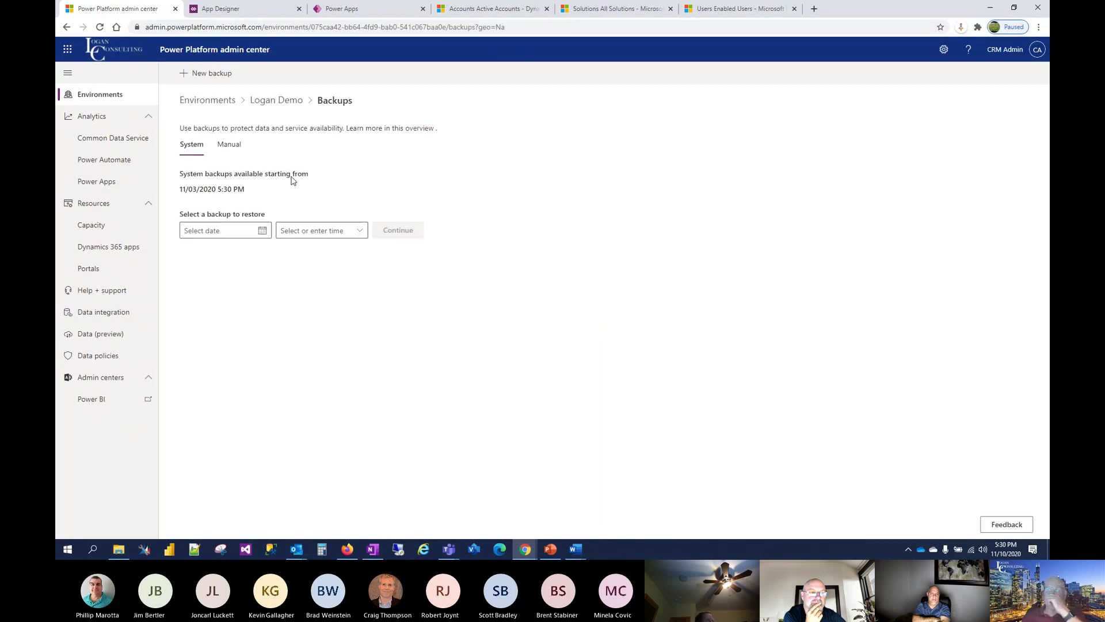
click(233, 146)
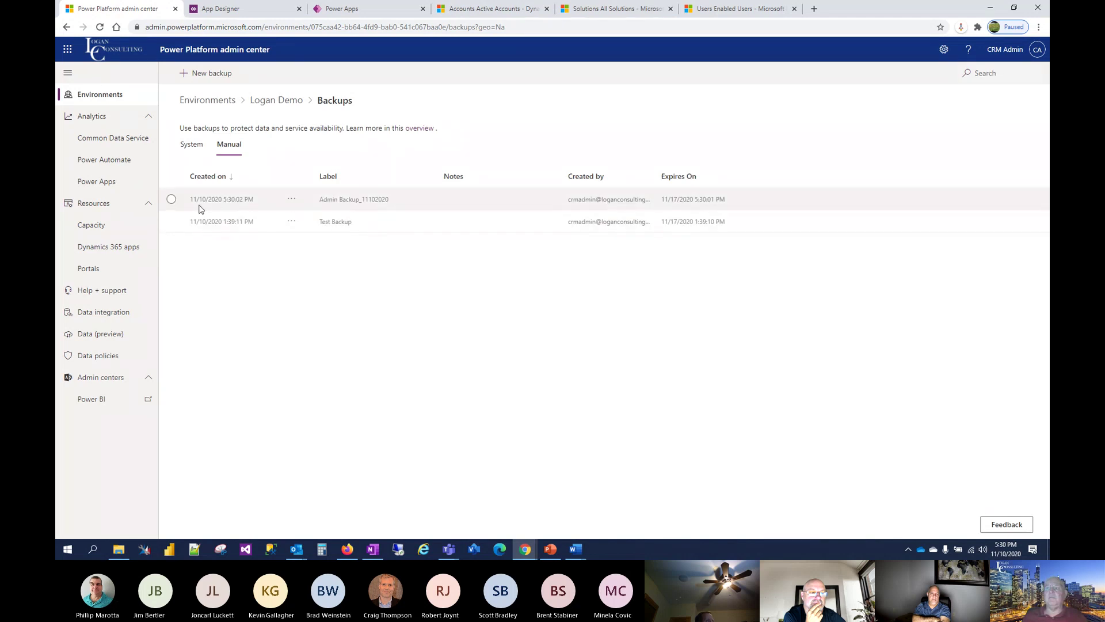
click(172, 199)
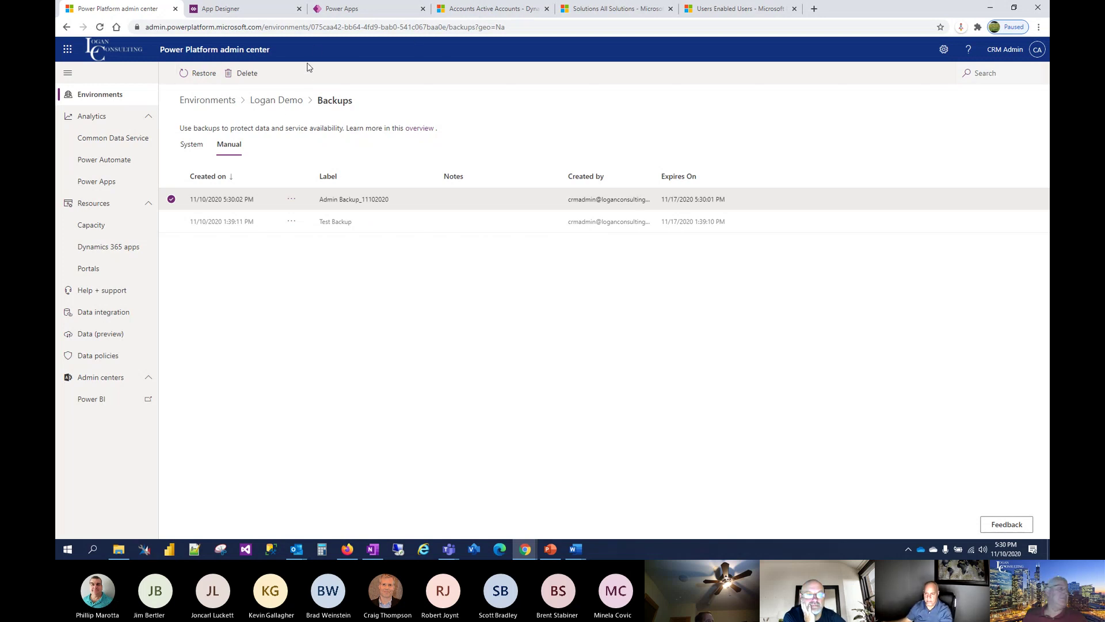
click(67, 27)
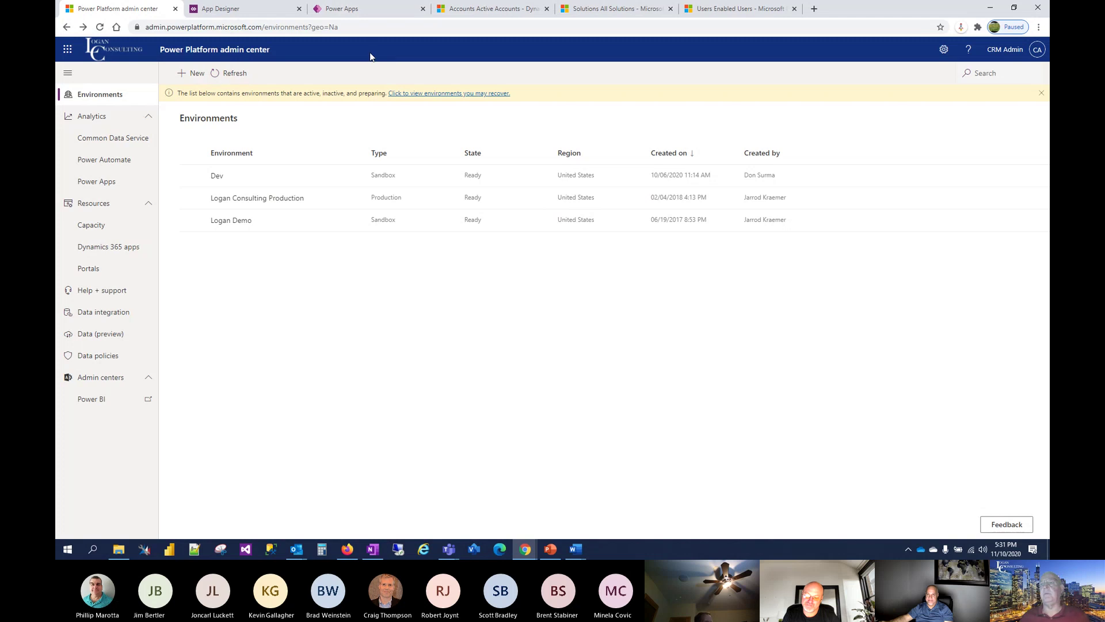
Step: Examine the tenant's capacity summary, including storage usage by source and by environment
click(97, 226)
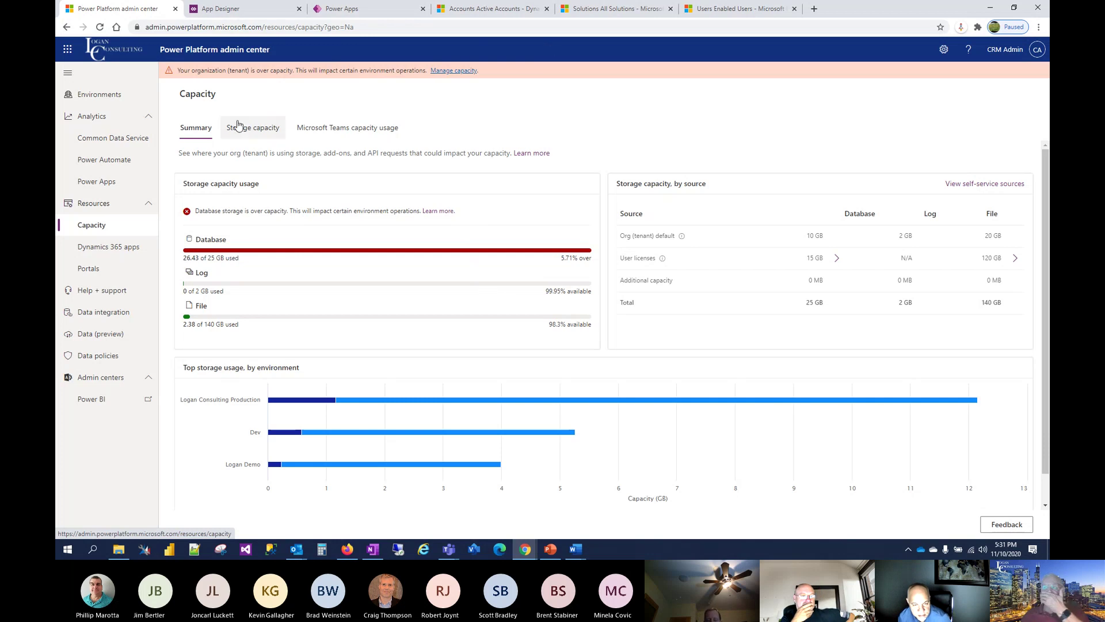
click(98, 94)
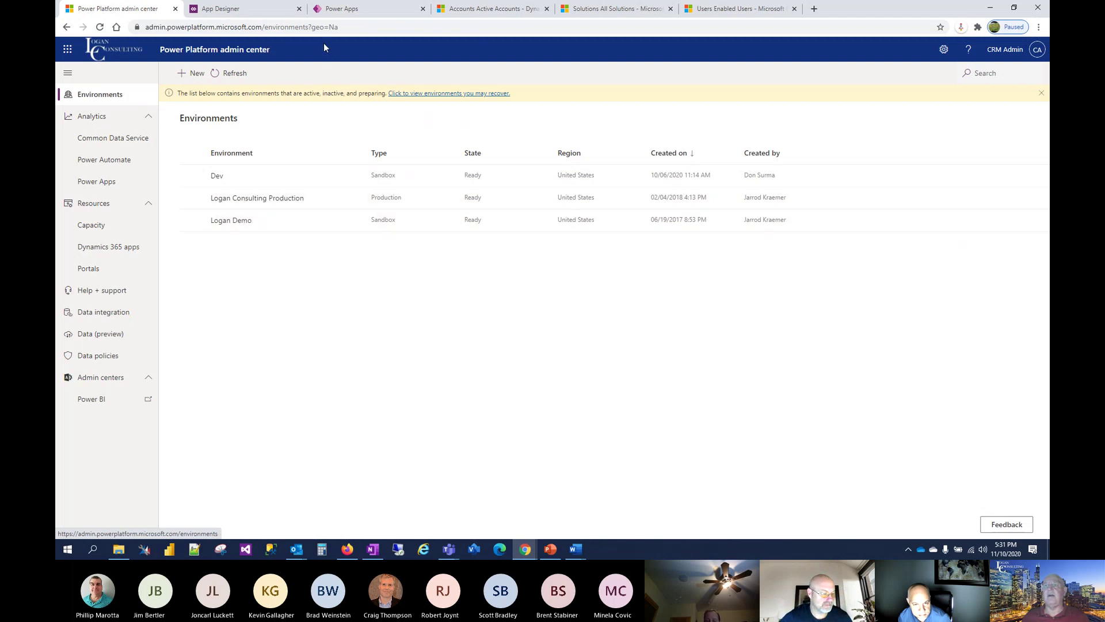
click(94, 225)
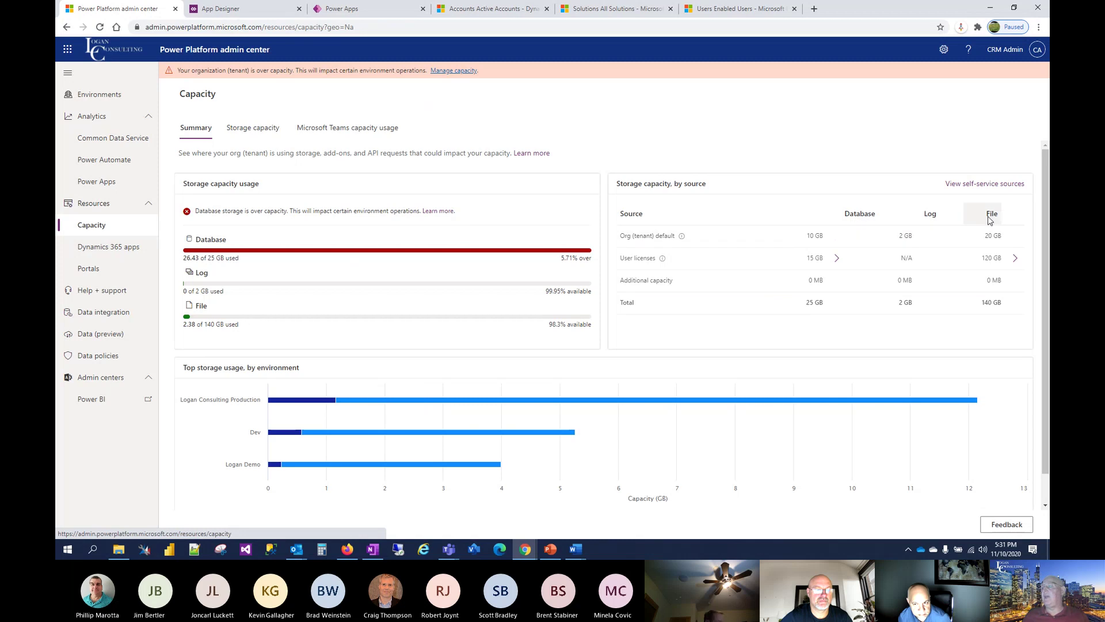
Step: Open the Logan Demo environment's storage capacity details and hide the RibbonClientMetadataBase series in the database usage chart
click(253, 131)
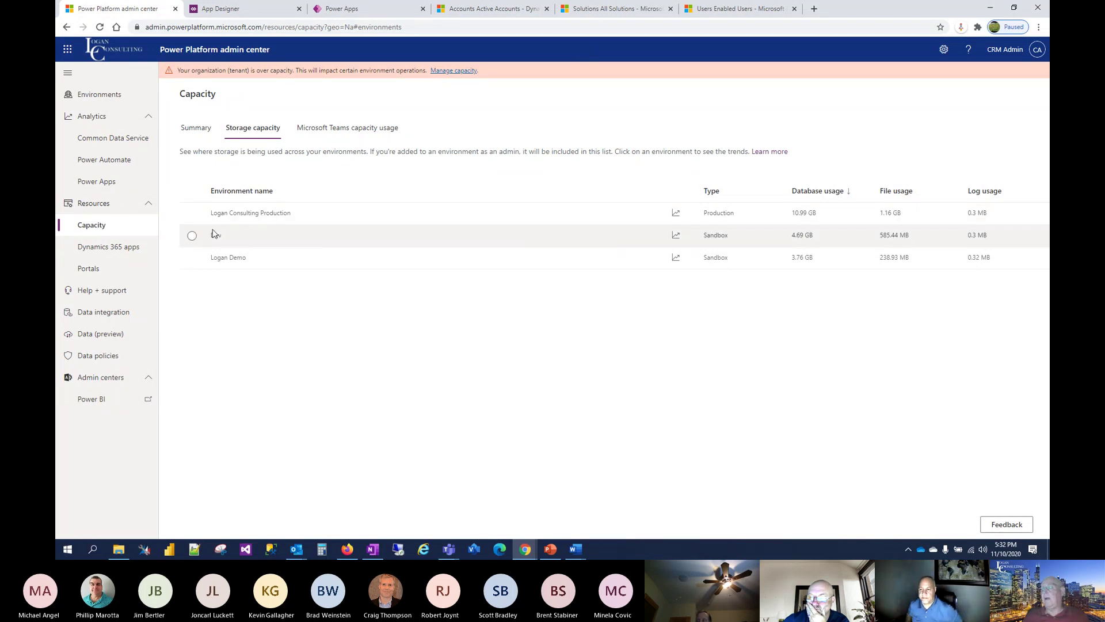
click(192, 258)
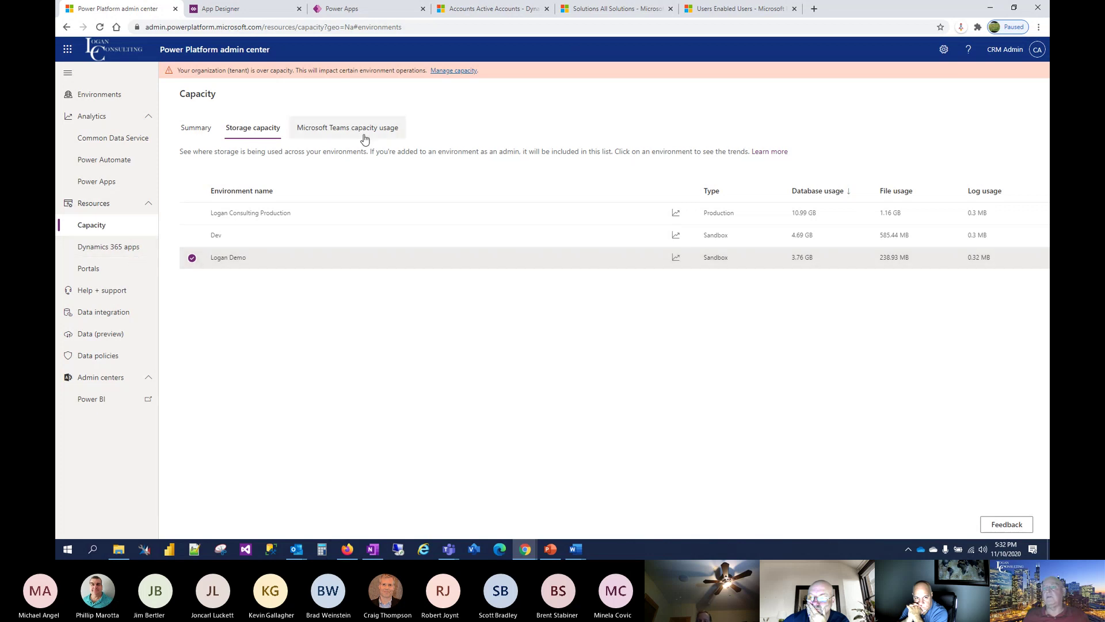
click(676, 258)
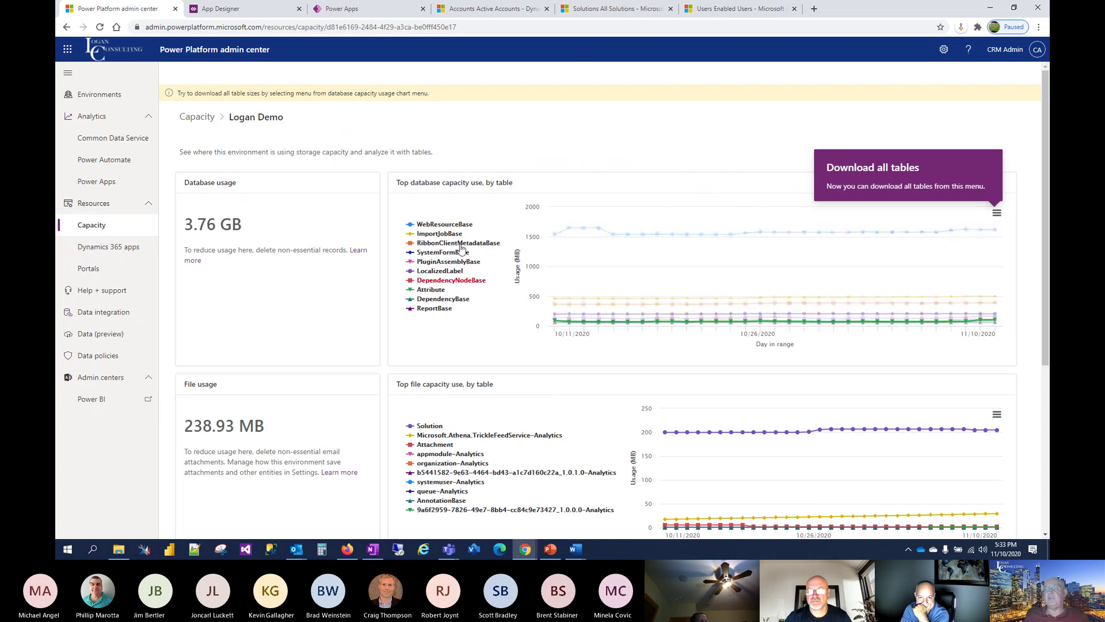
click(426, 244)
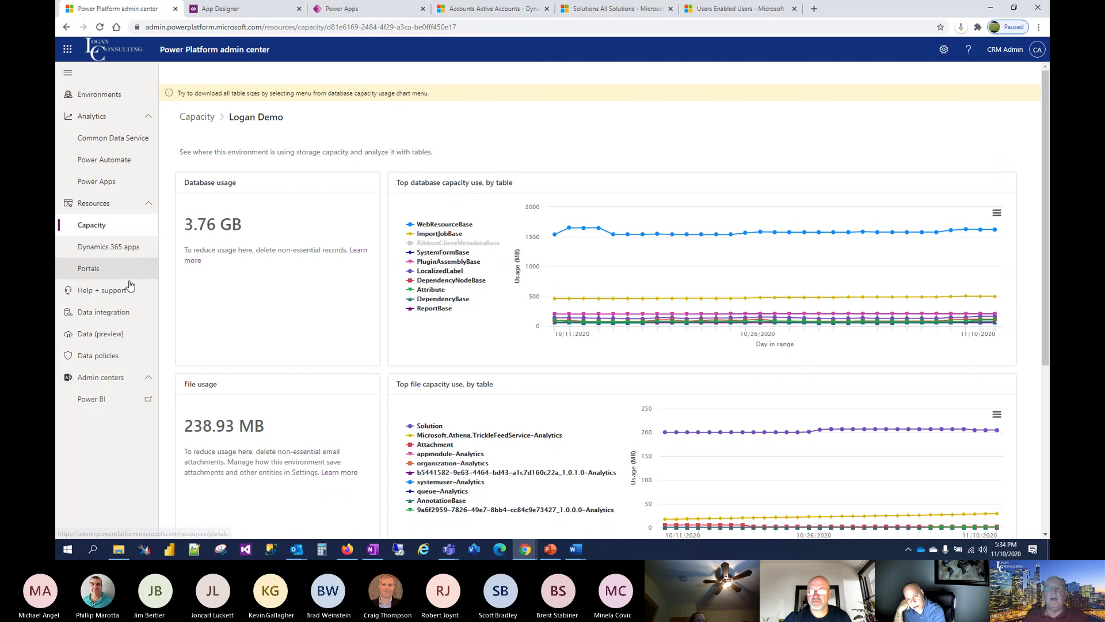
Step: View the Portals list, and switch to App Designer to examine the Sales Hub app's dashboards, entities, forms and views
click(89, 274)
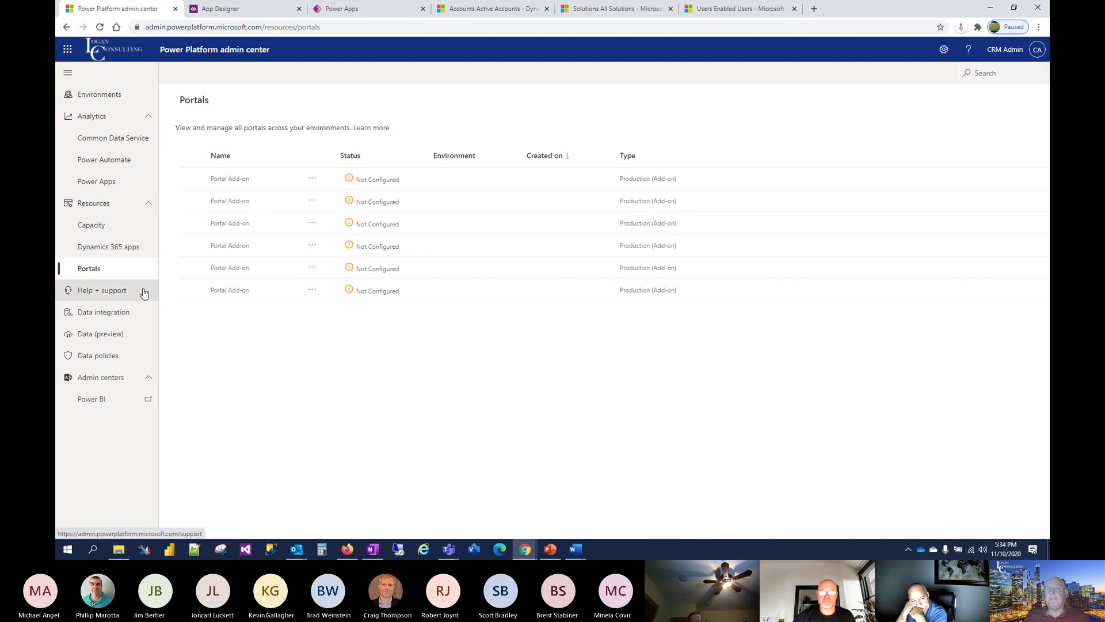
click(256, 14)
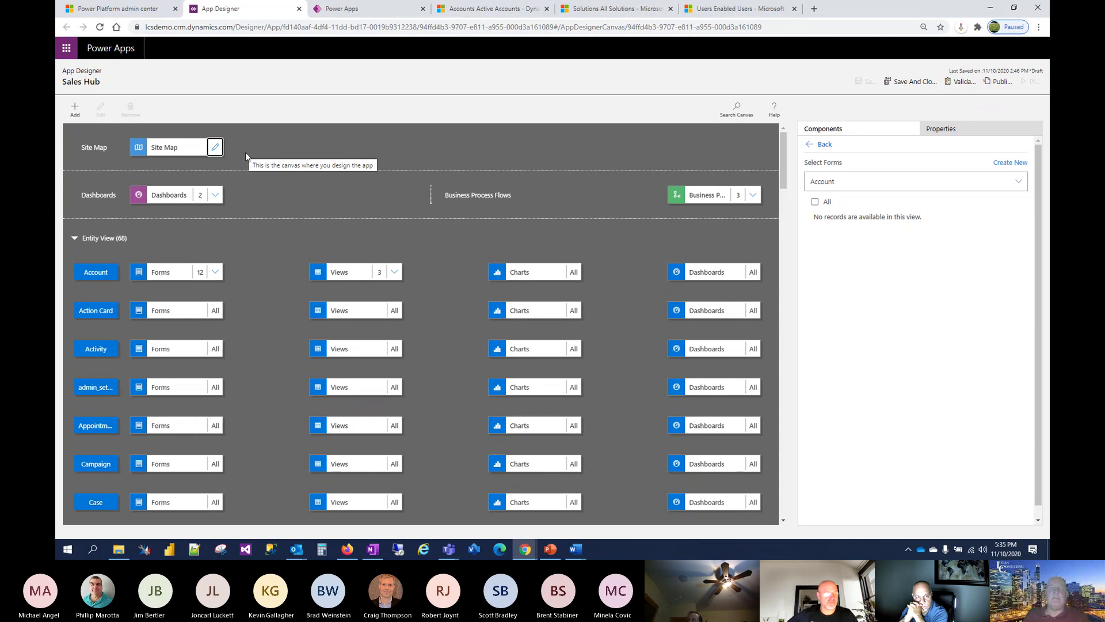
scroll(248, 157, down, 1)
scroll(250, 166, down, 2)
scroll(250, 165, up, 3)
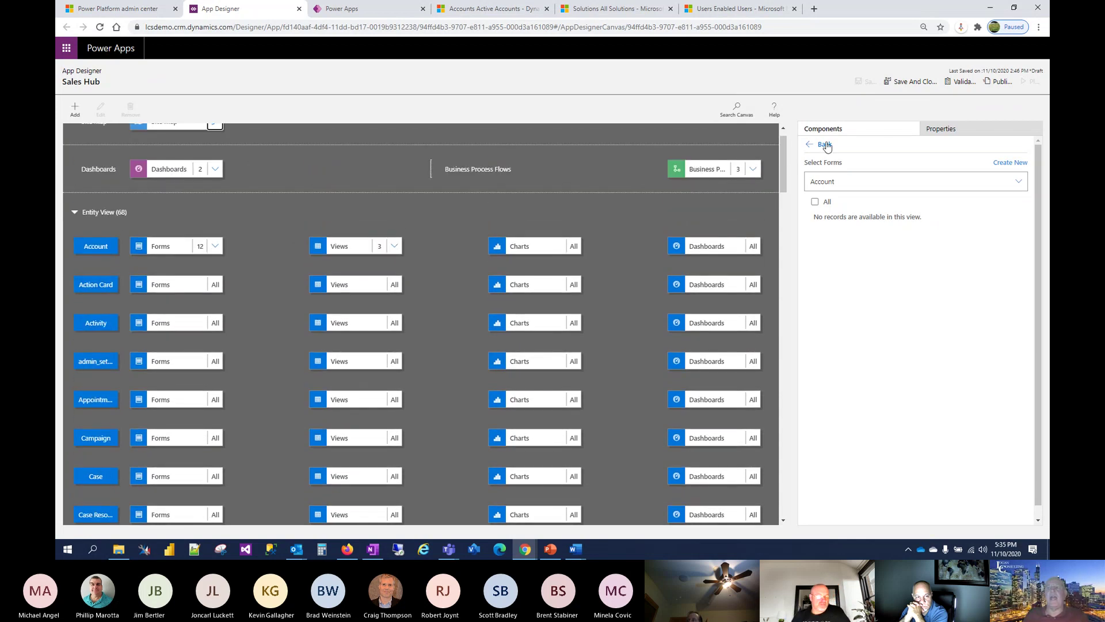
scroll(273, 184, down, 1)
scroll(262, 241, down, 3)
scroll(271, 279, up, 5)
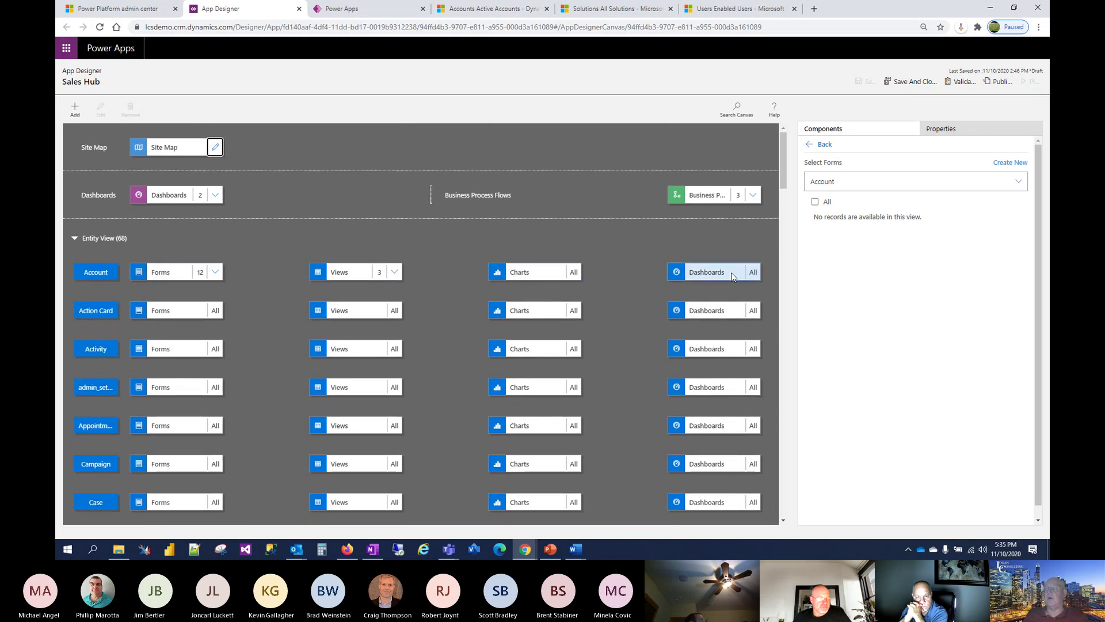
Step: Open the Sales Hub site map, move the Auto capture (preview) group after the Service group, and save it
click(215, 148)
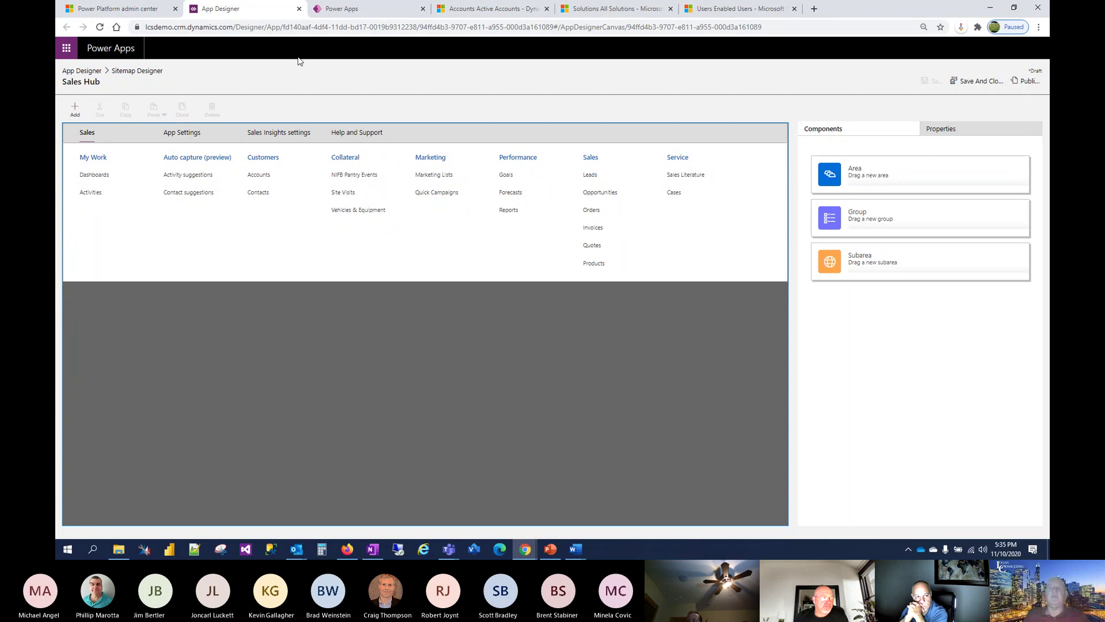
drag(197, 156, 698, 201)
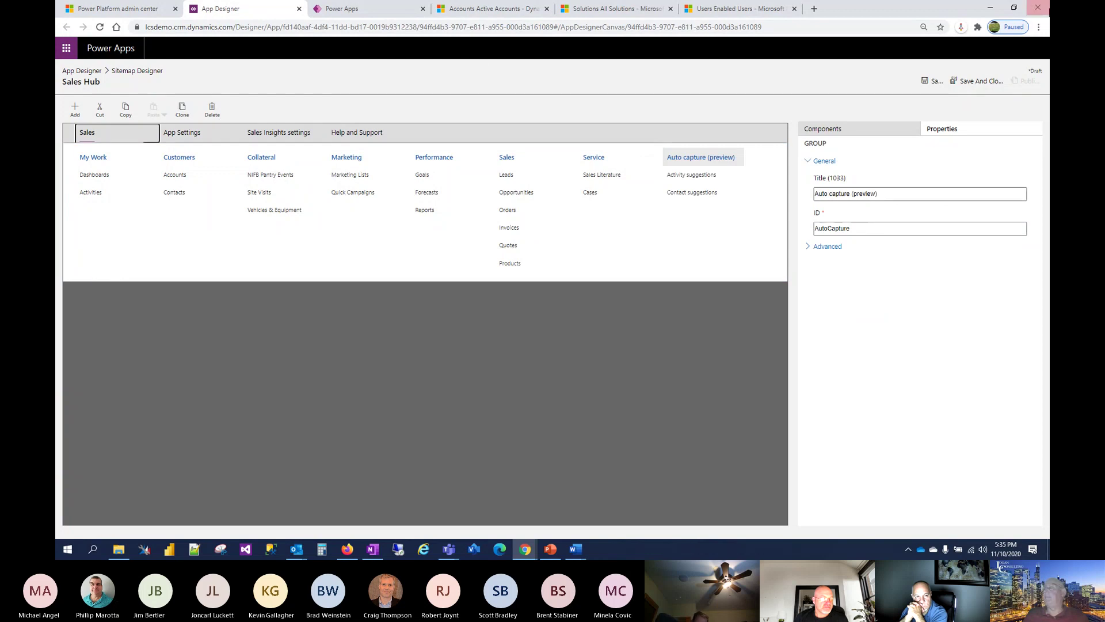
click(927, 81)
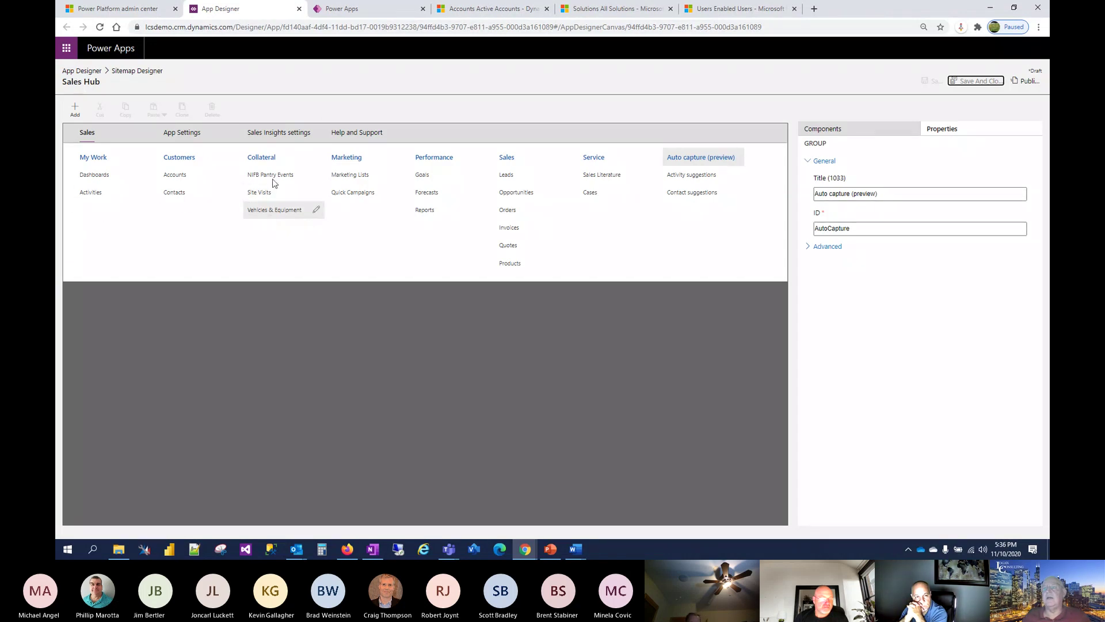
Step: Inspect the Vehicles & Equipment subarea's properties, and add a new subarea to the Customers group
click(270, 211)
drag(266, 214, 291, 243)
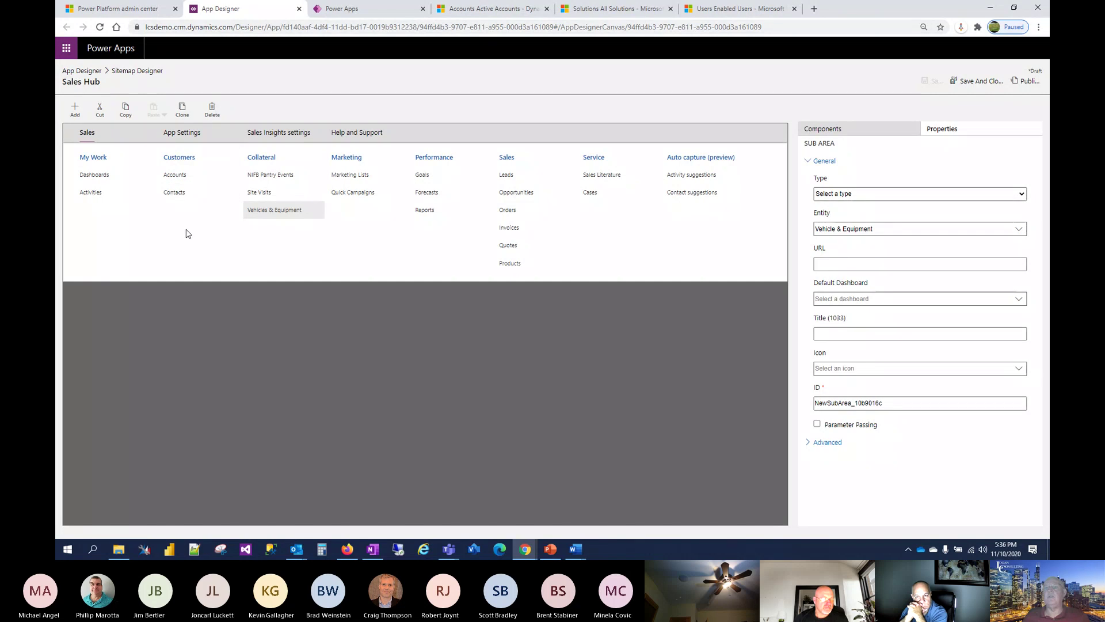
click(196, 159)
click(75, 111)
click(81, 171)
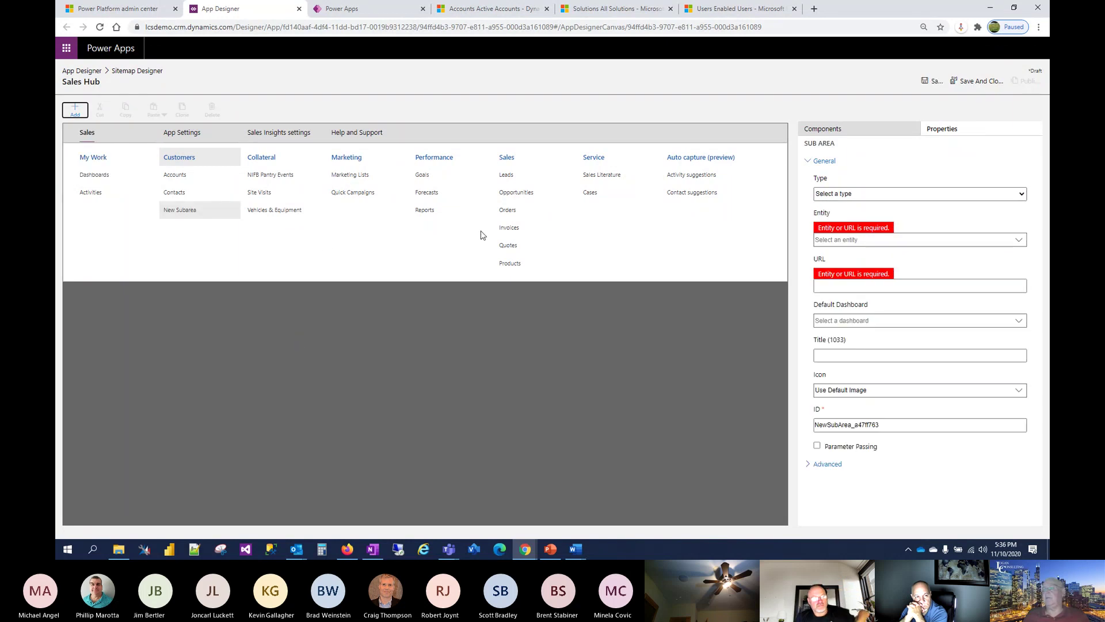
Step: Set the new Customers subarea's type to Entity and its entity to Insurance Carrier
click(1022, 195)
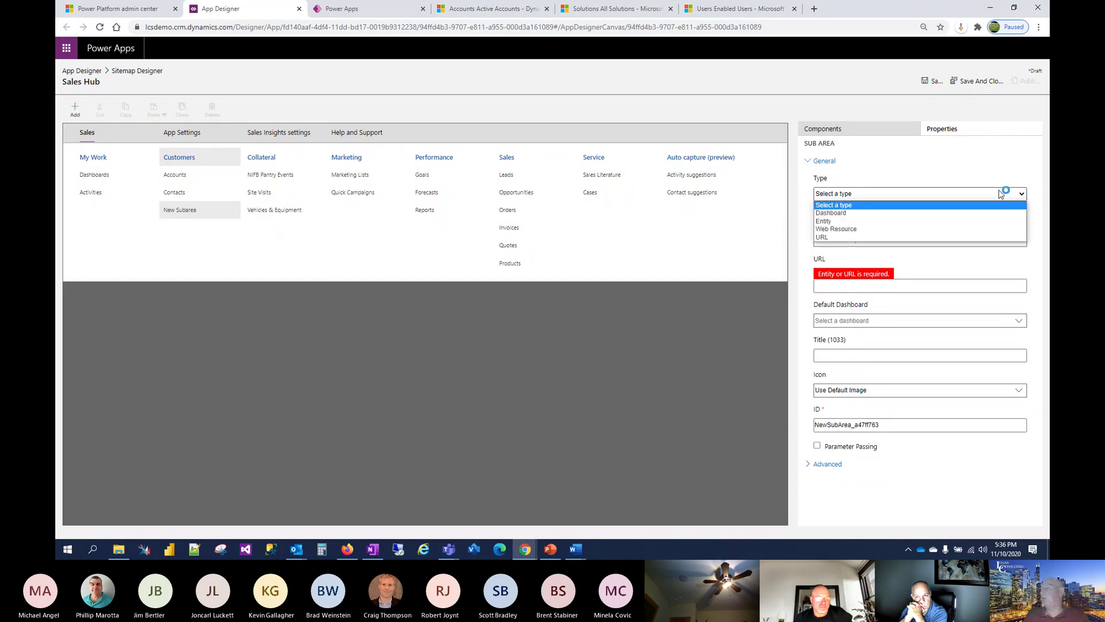
click(860, 221)
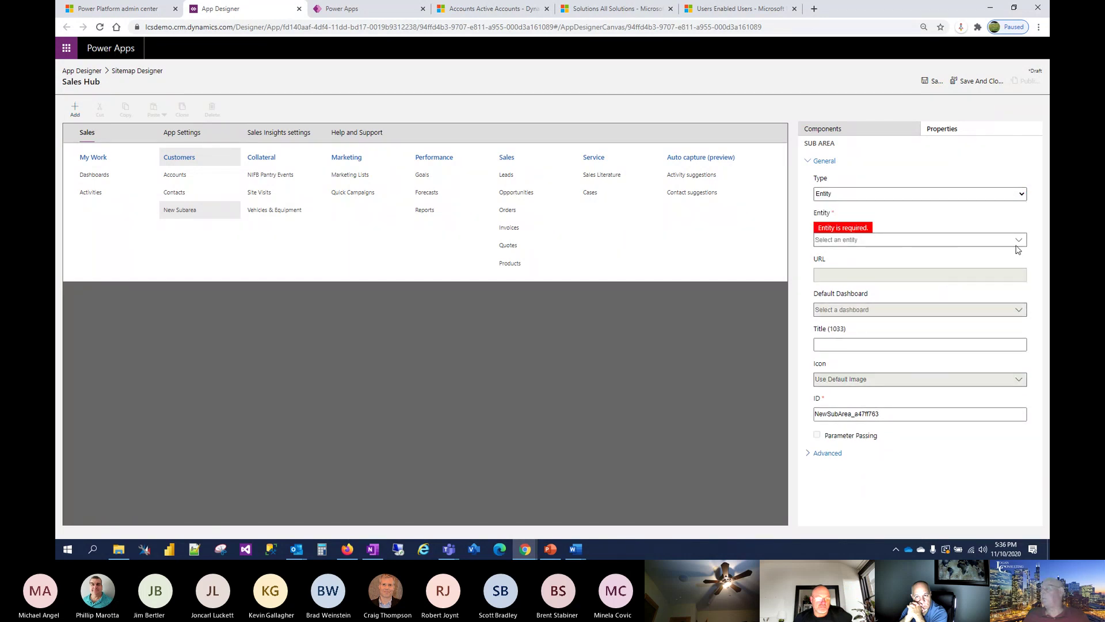
click(1018, 242)
drag(1022, 257, 1016, 294)
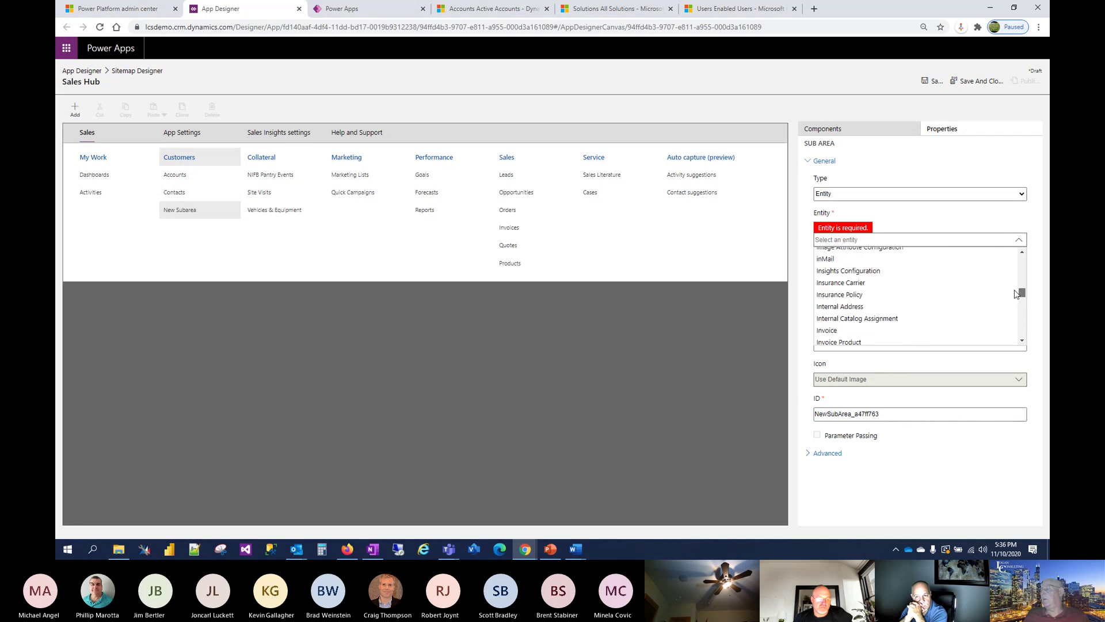
scroll(940, 296, up, 1)
scroll(911, 296, down, 2)
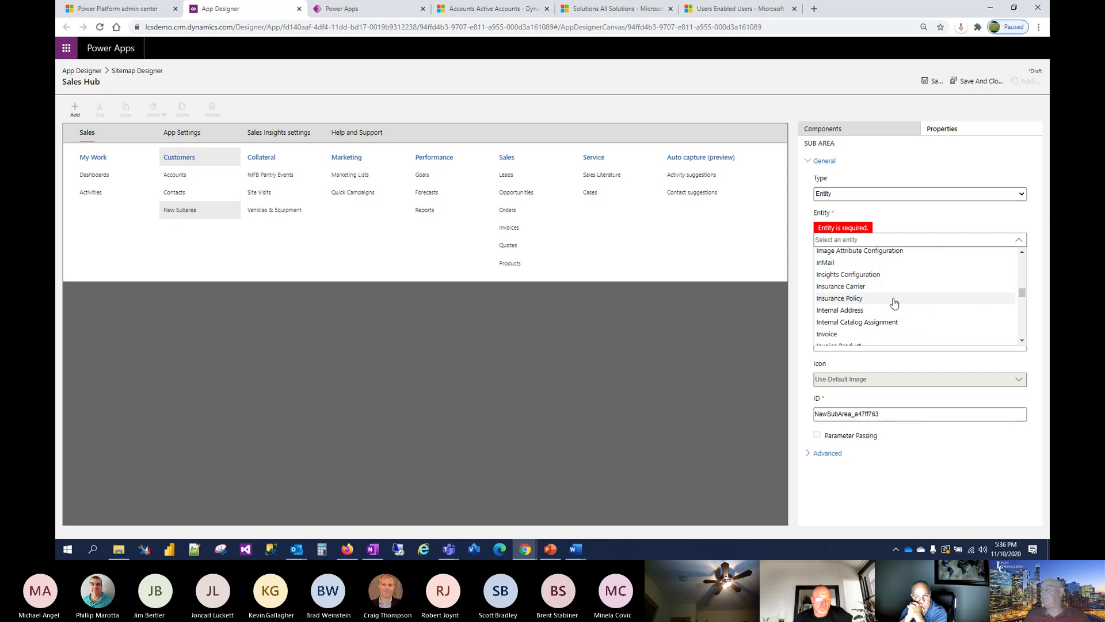
click(874, 288)
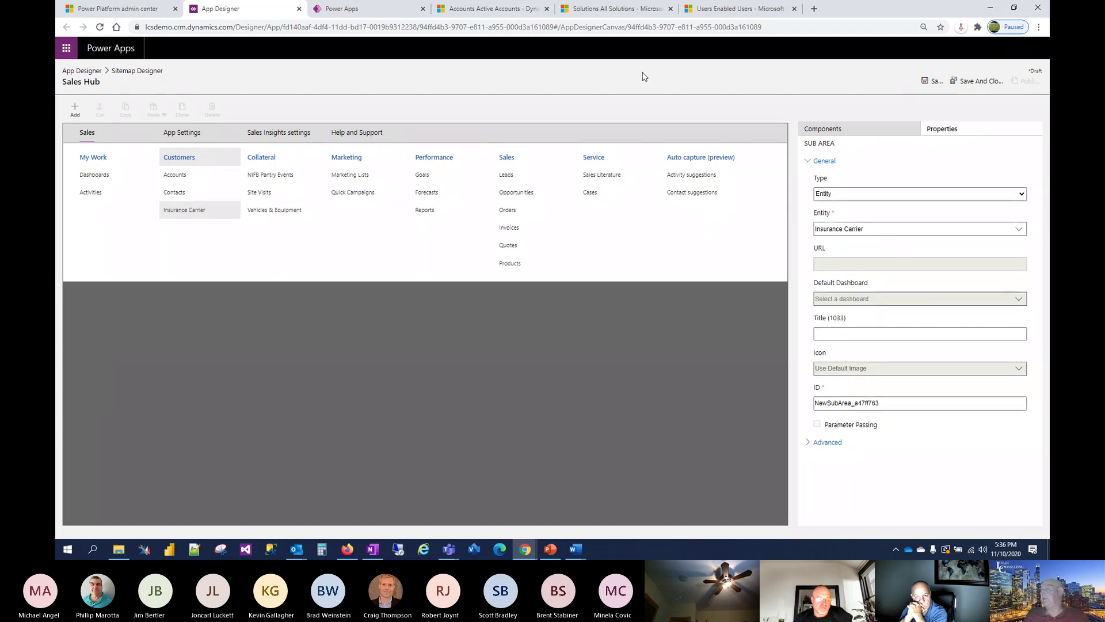
Step: Save and publish the site map, and reload the Active Accounts page in the Sales Hub app
click(930, 80)
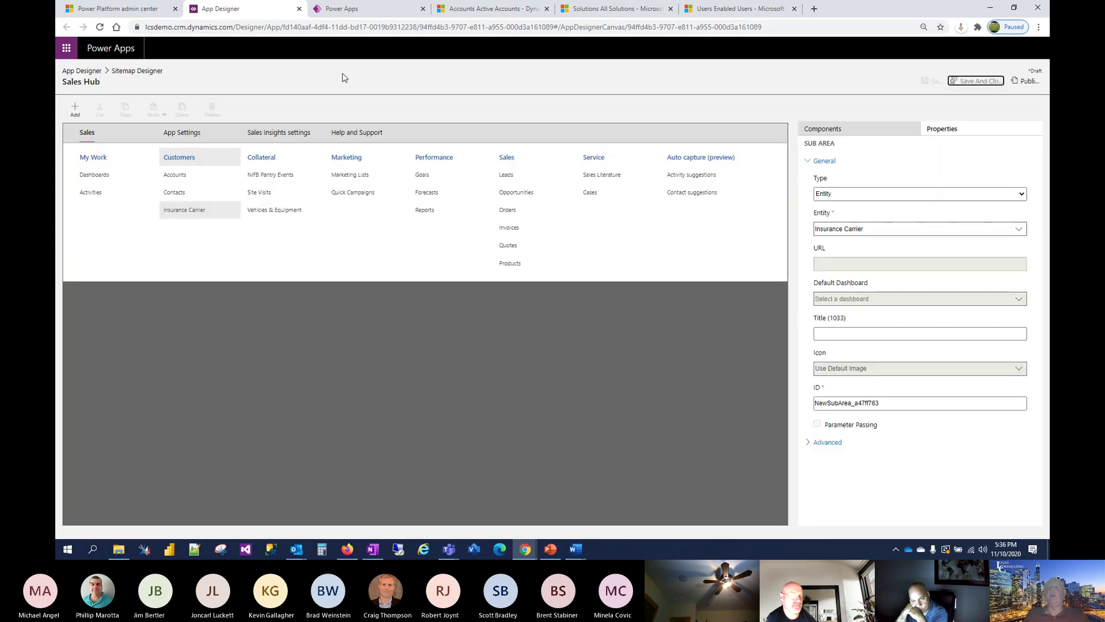
click(1032, 82)
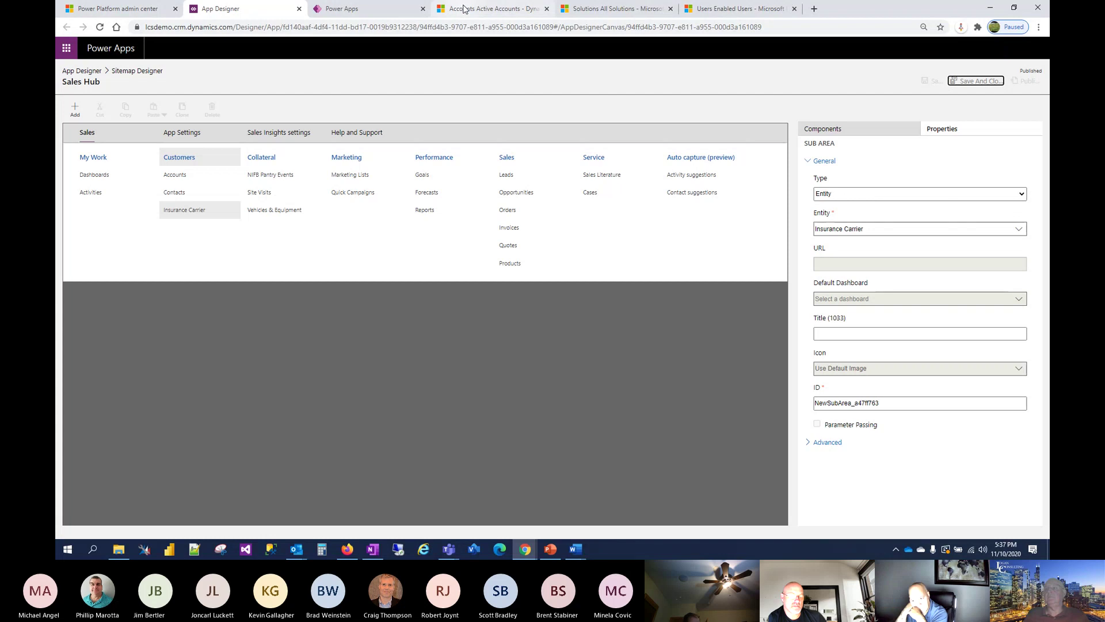
click(463, 9)
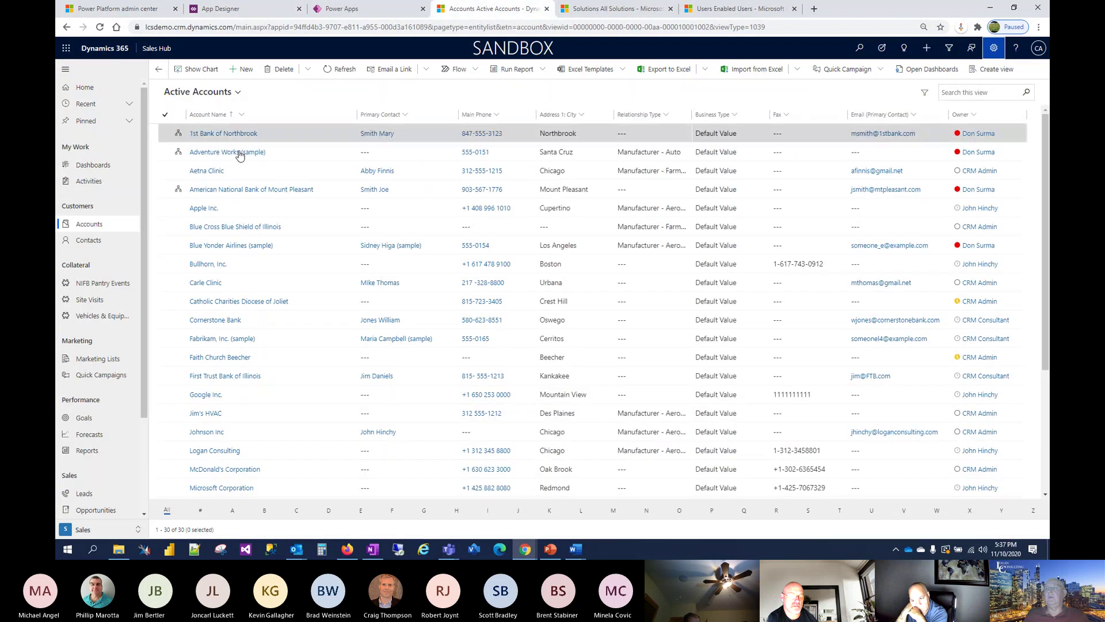
click(100, 29)
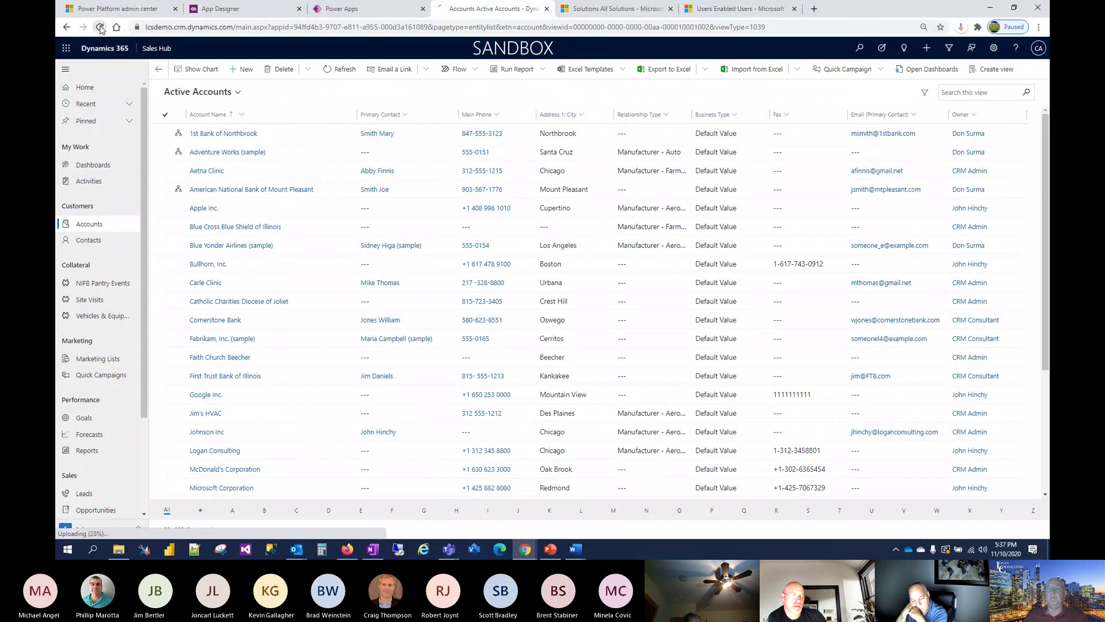
click(100, 27)
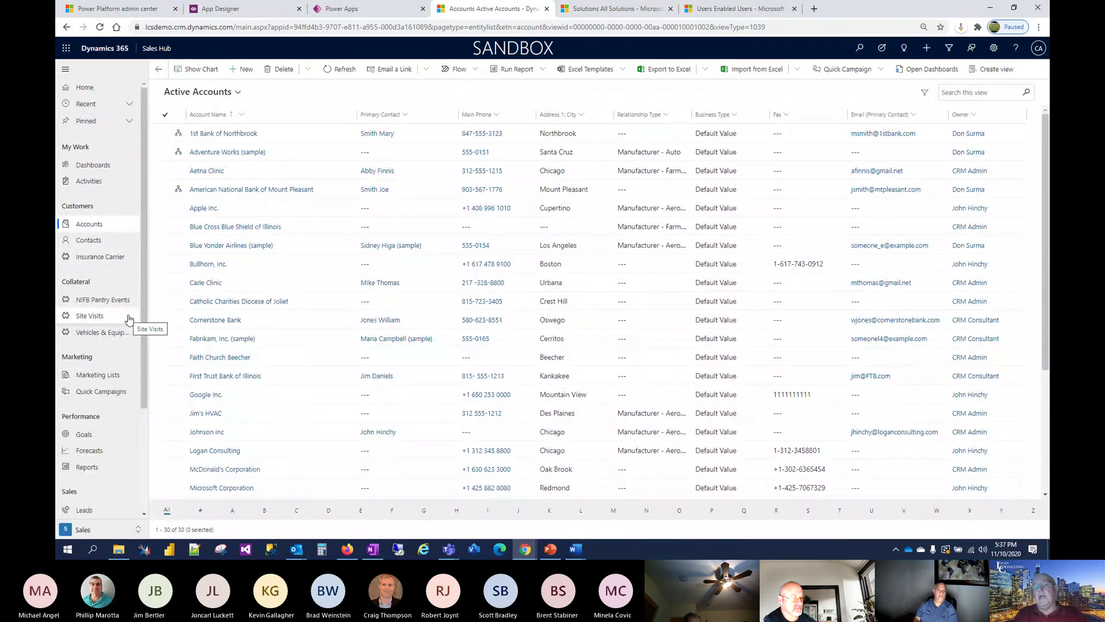
Step: Examine the Sales Hub navigation entries and the system views offered for accounts
scroll(145, 392, down, 1)
scroll(151, 400, down, 5)
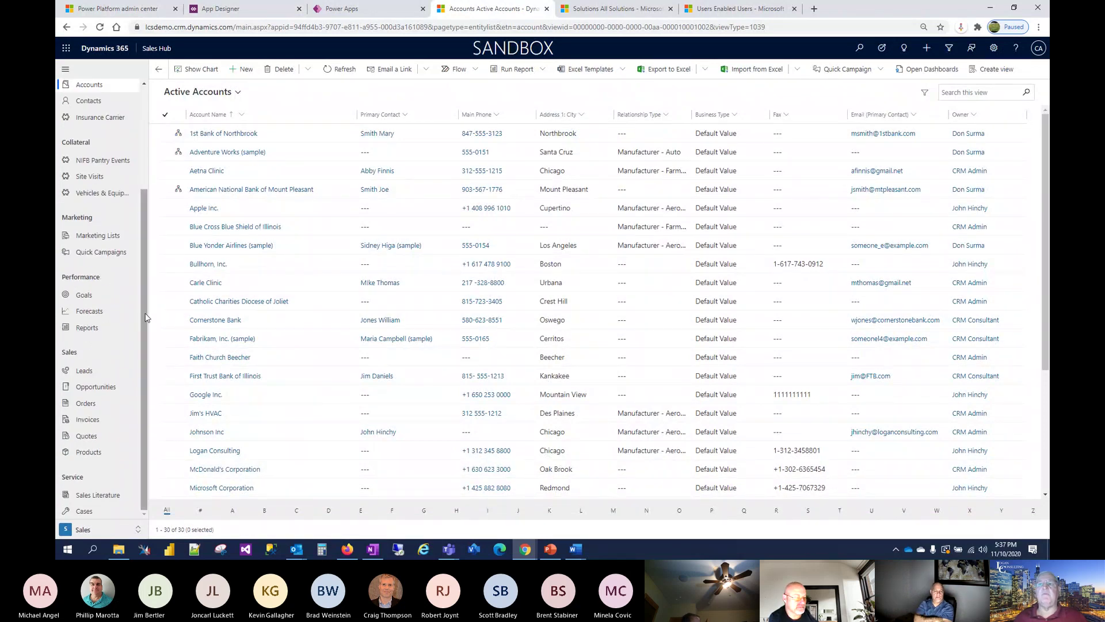
scroll(143, 313, up, 6)
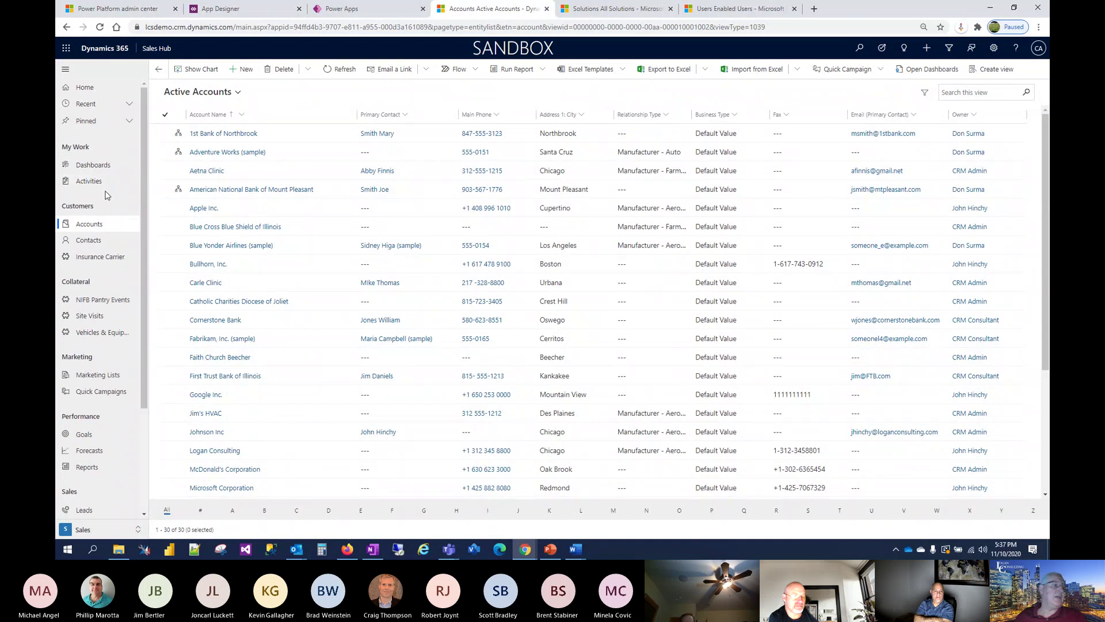
click(237, 94)
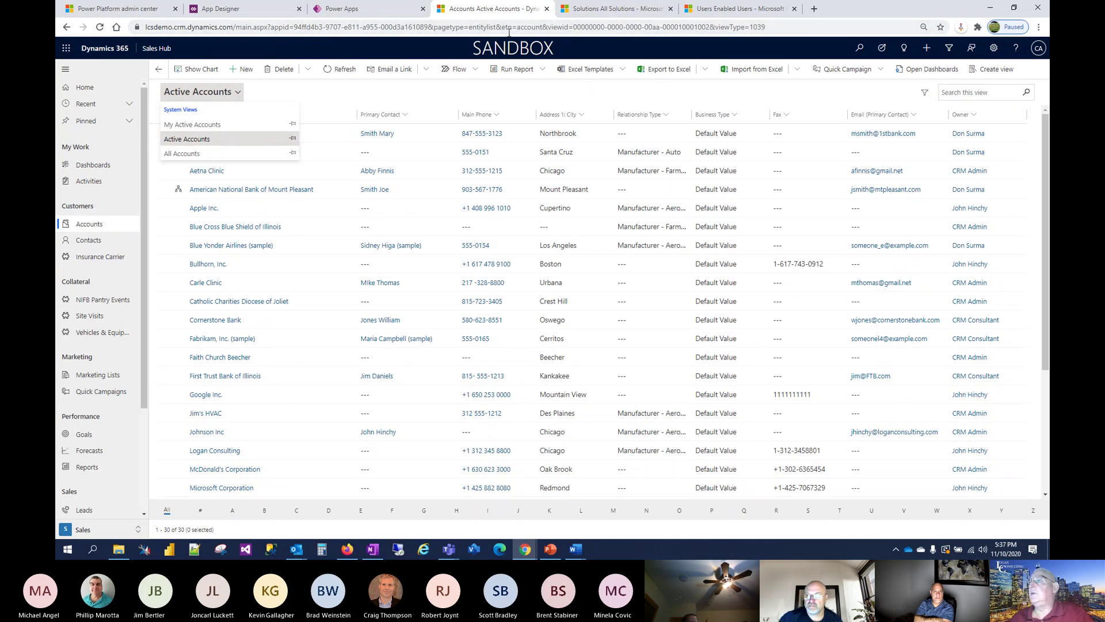
click(331, 40)
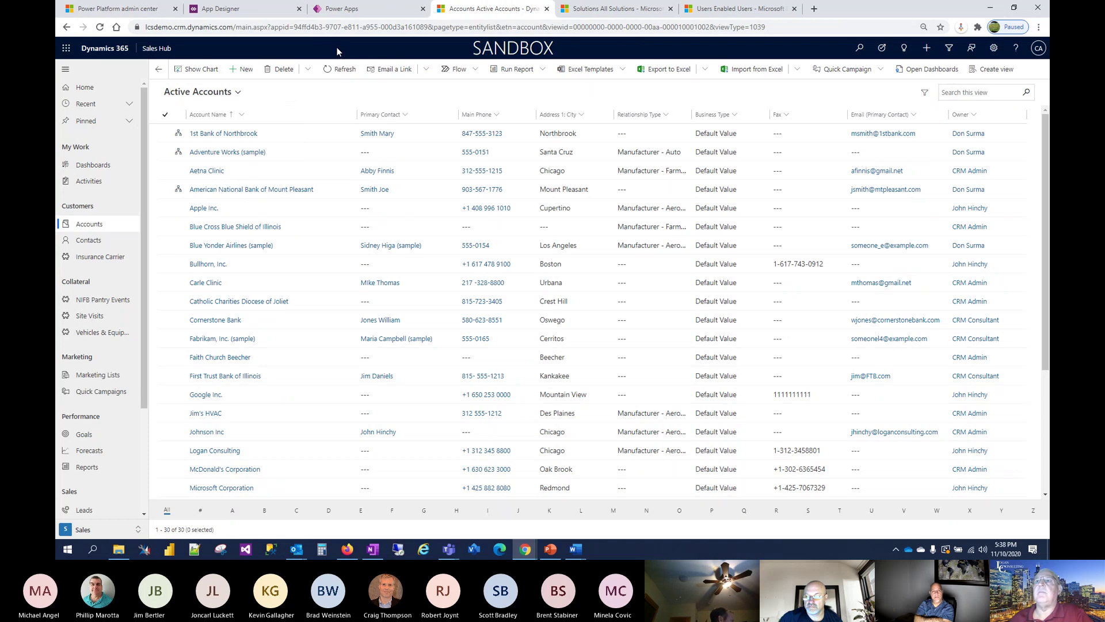
Step: Switch to the Power Apps maker site, view its apps list and home page, and open the Logan Demo environment's Tables list
click(345, 9)
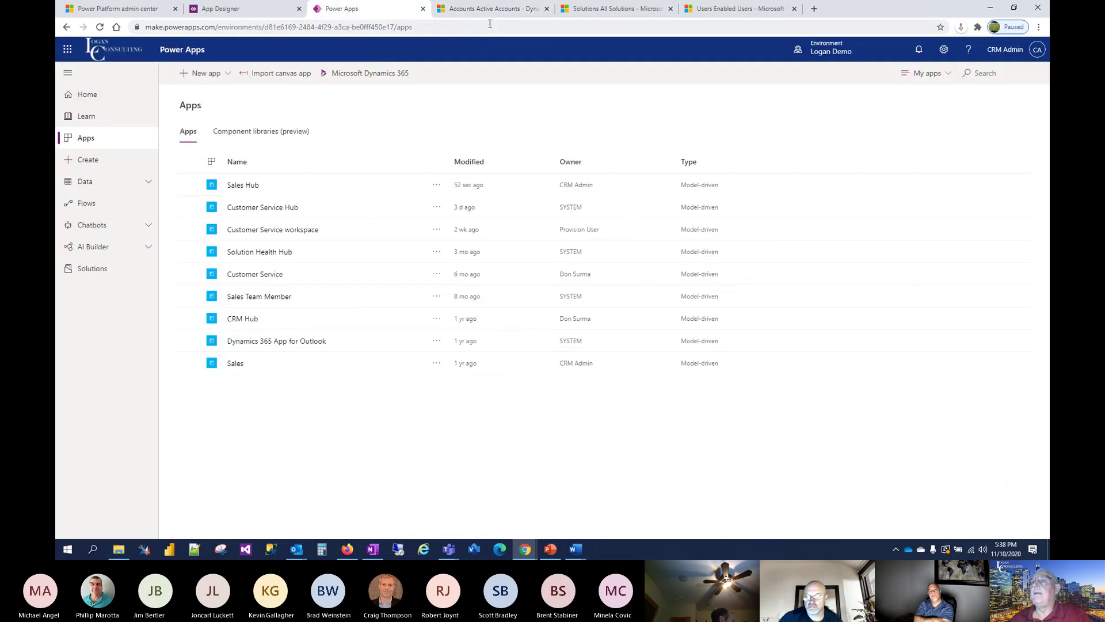
click(107, 95)
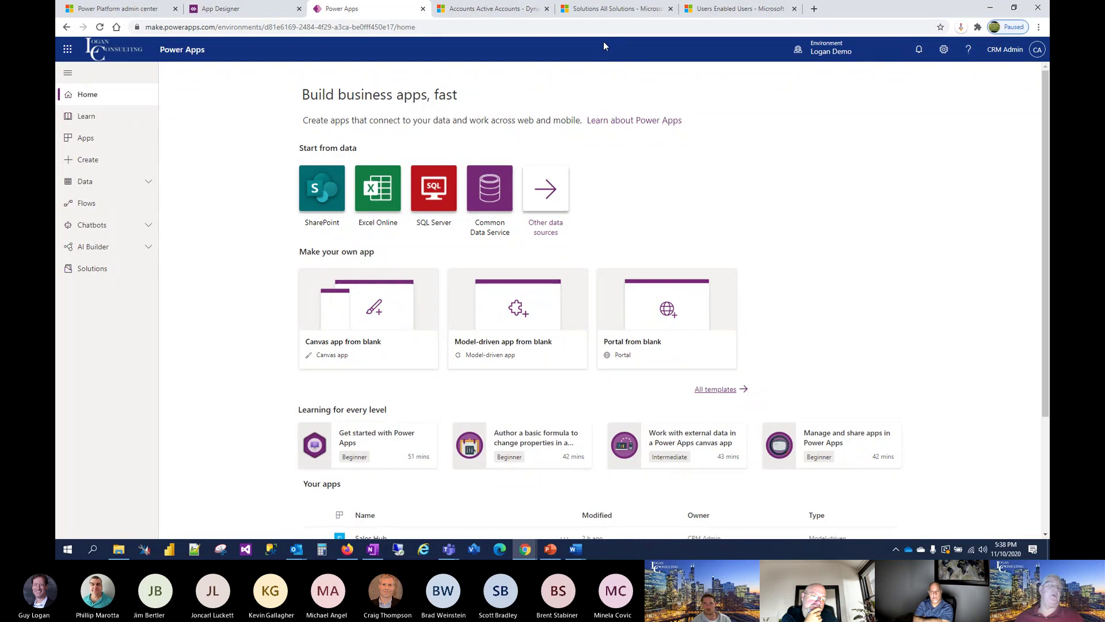
click(149, 184)
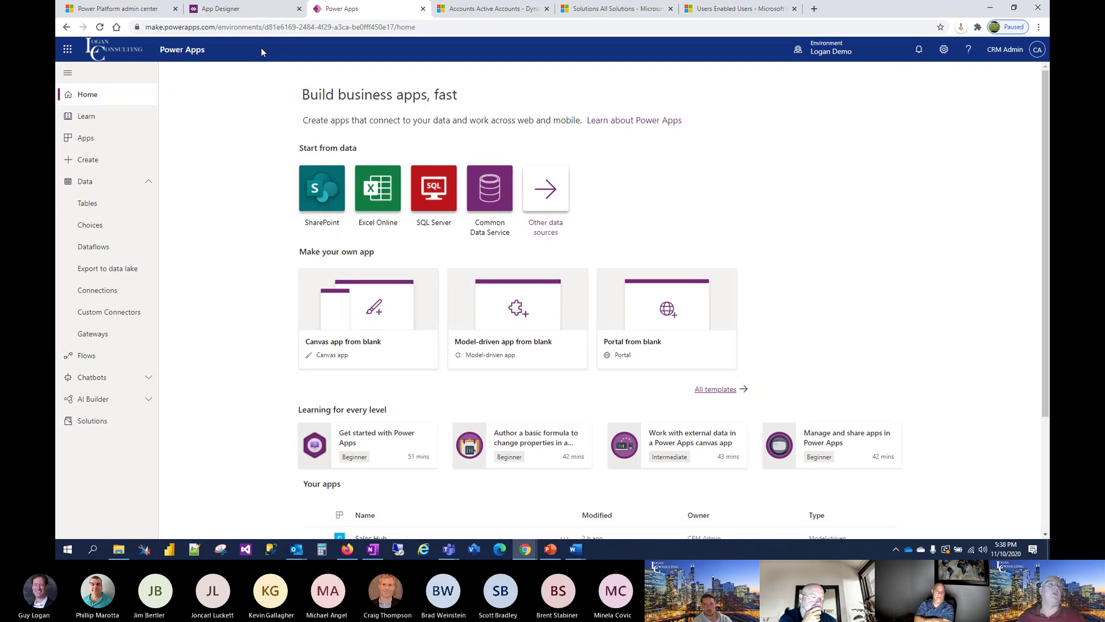
click(107, 187)
click(104, 211)
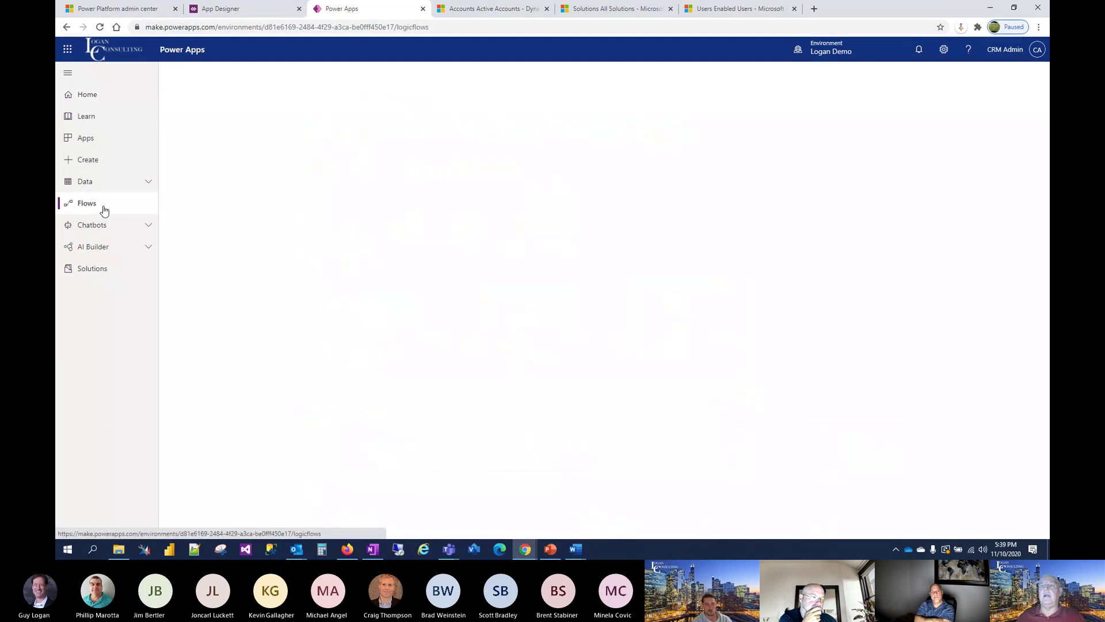
click(148, 187)
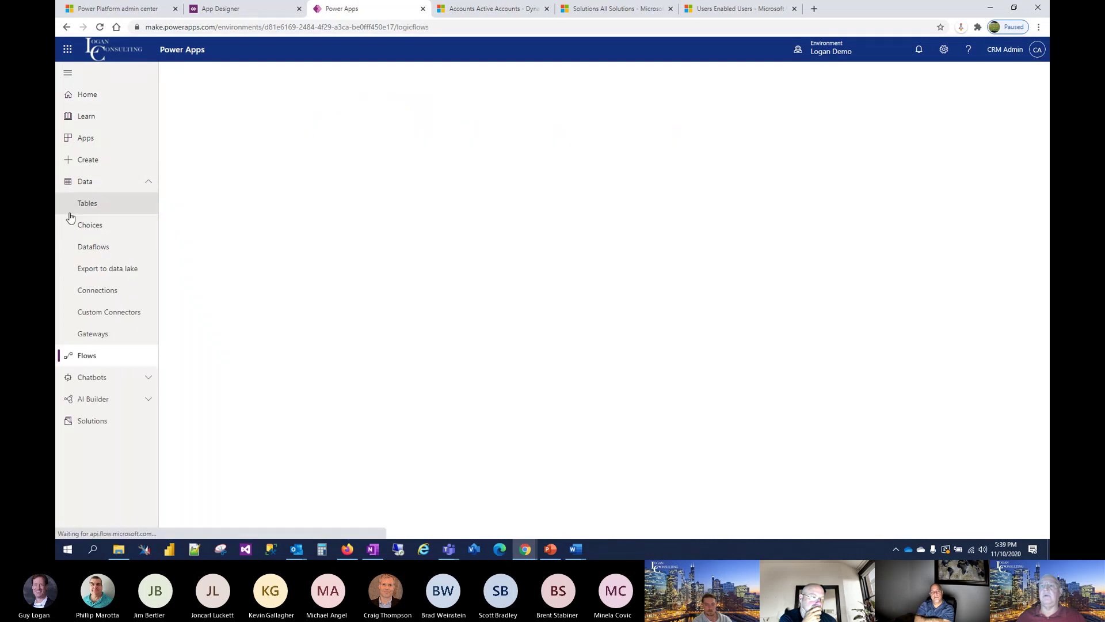
click(95, 205)
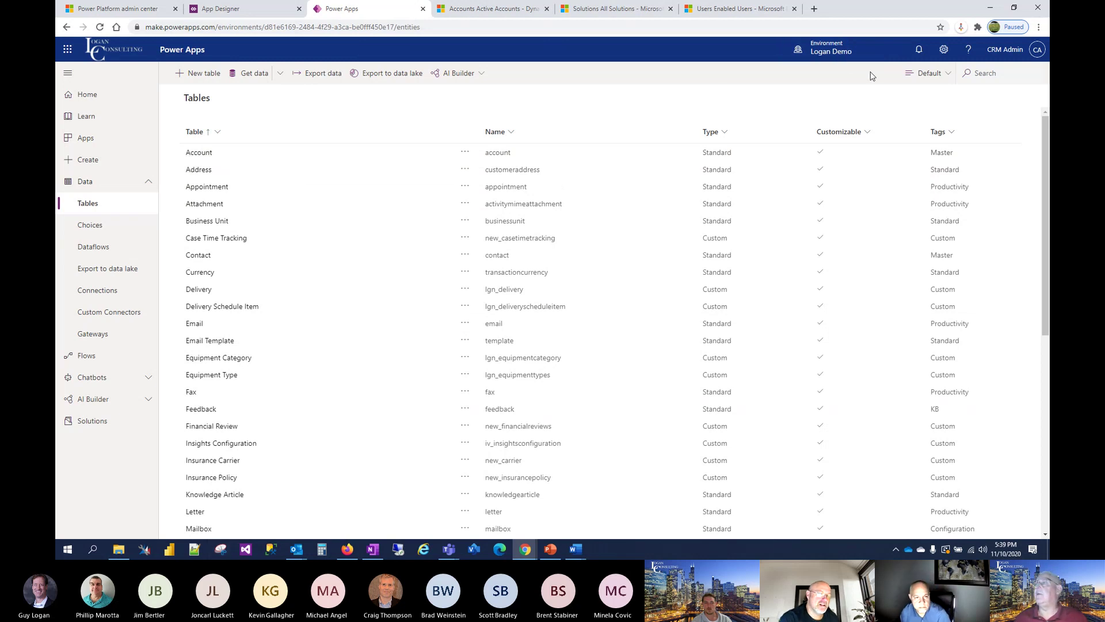
Step: Examine the Account table's columns, relationships and business rules, and open the Dietary Other business rule
click(208, 153)
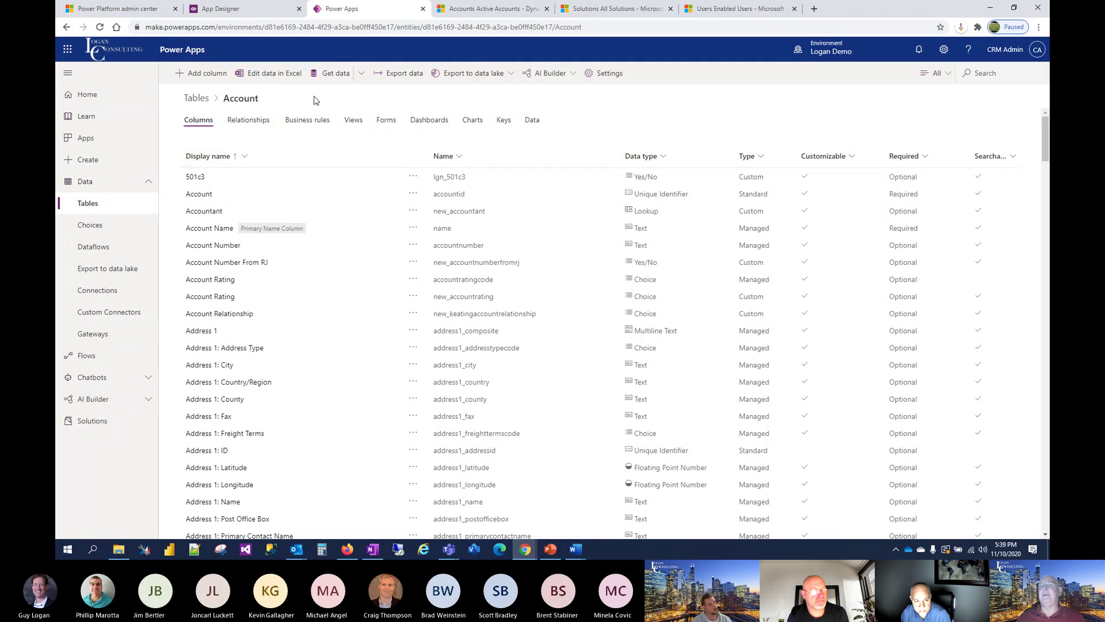
click(250, 121)
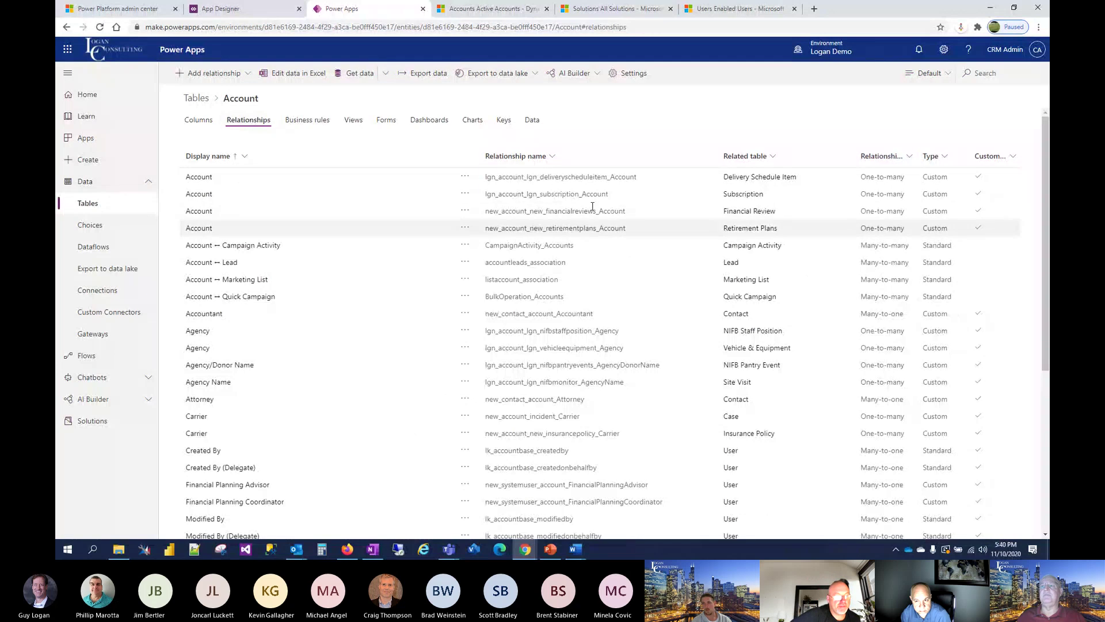
click(316, 123)
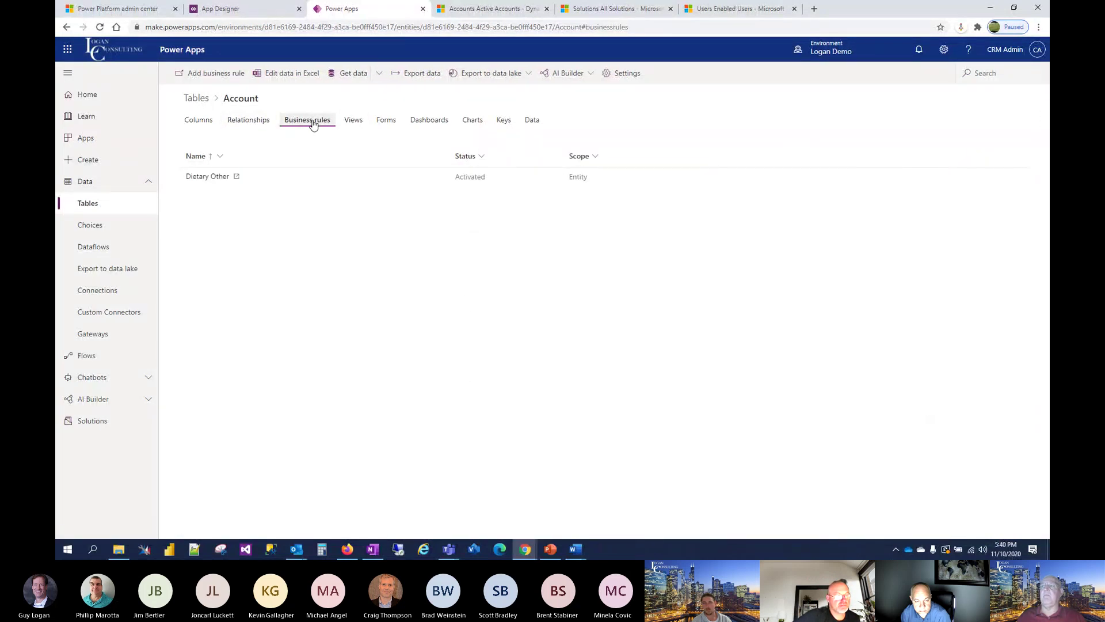
click(297, 182)
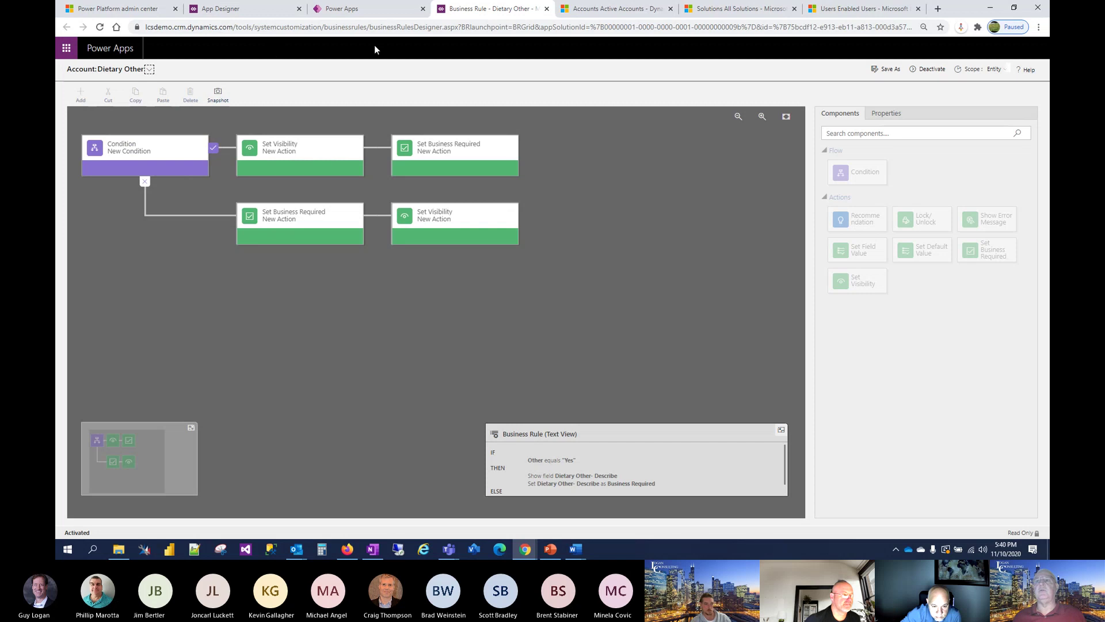
Step: Return from the business rule to the Account table and list its views
click(378, 10)
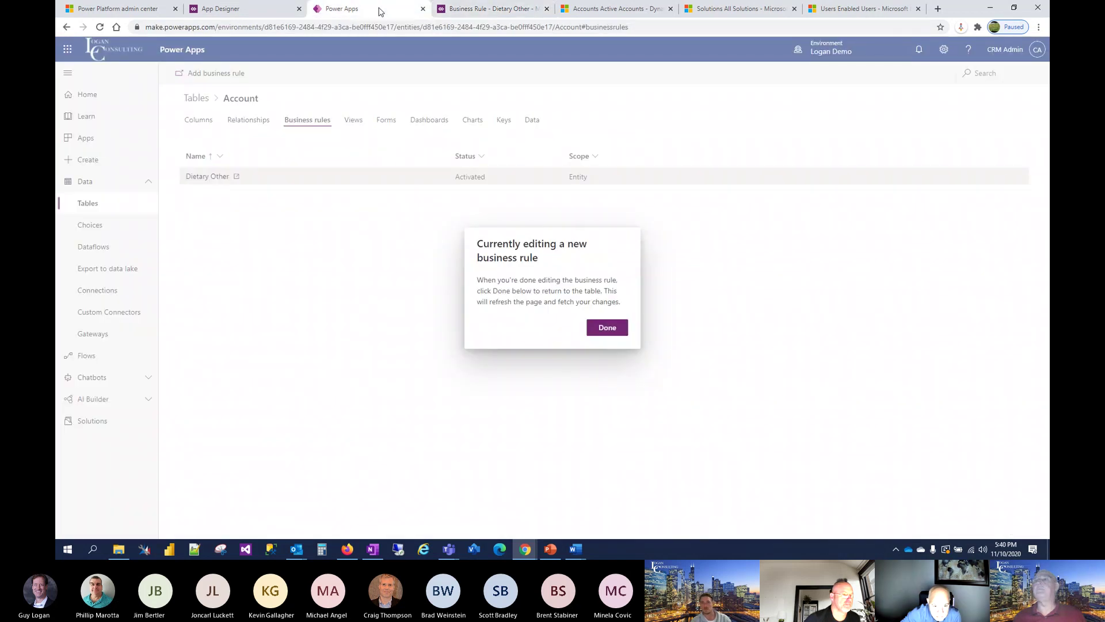
click(607, 327)
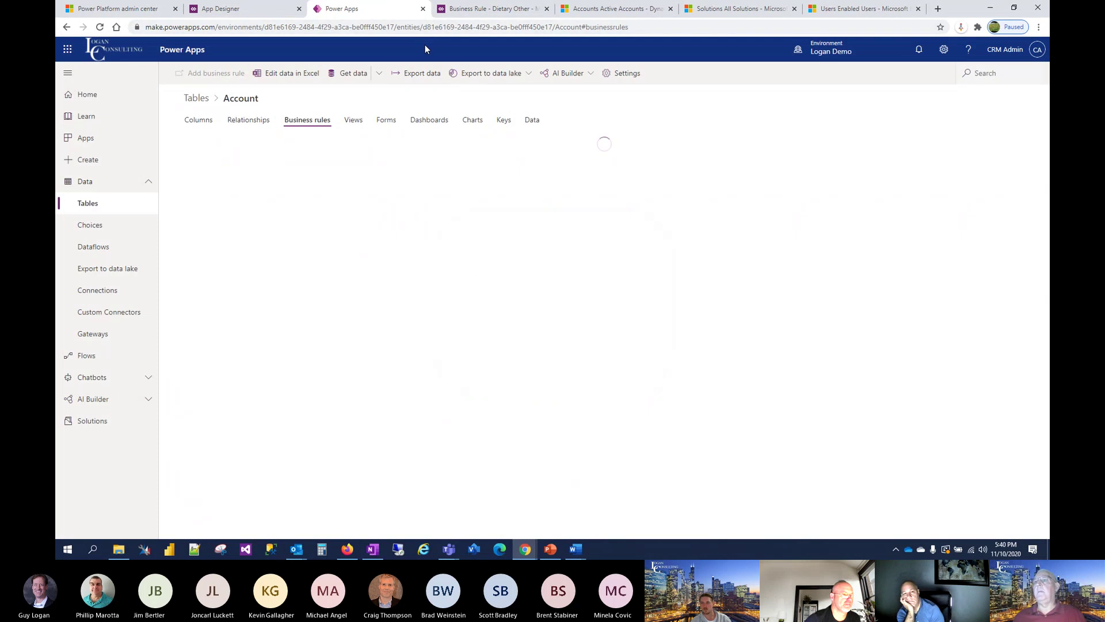
click(354, 124)
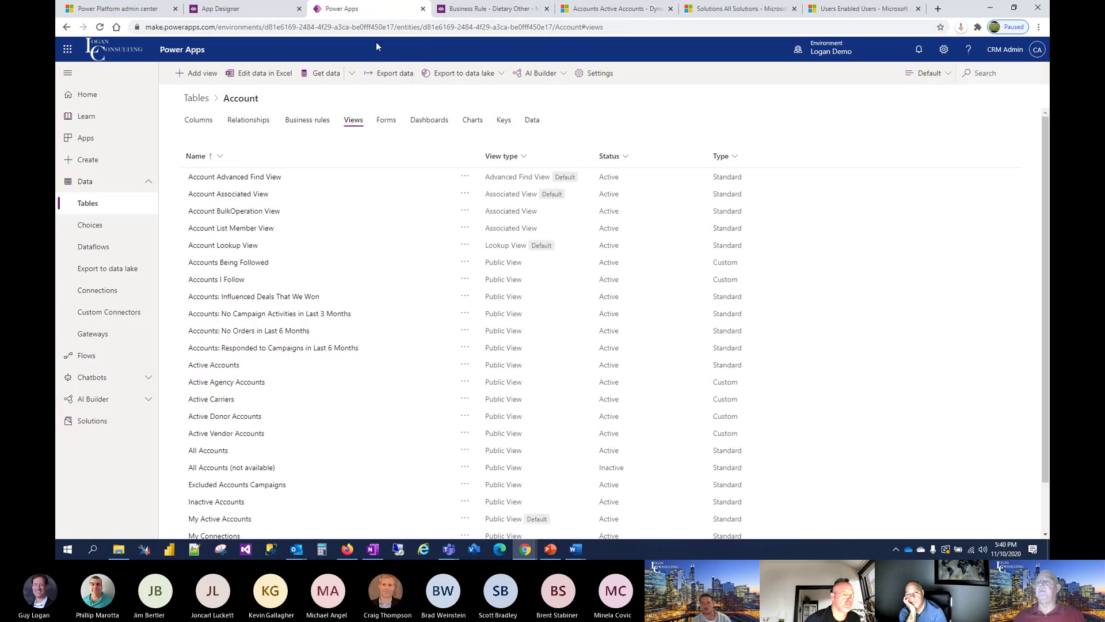
Step: Switch to the Sales Hub accounts list and show the My Active Accounts view
click(625, 10)
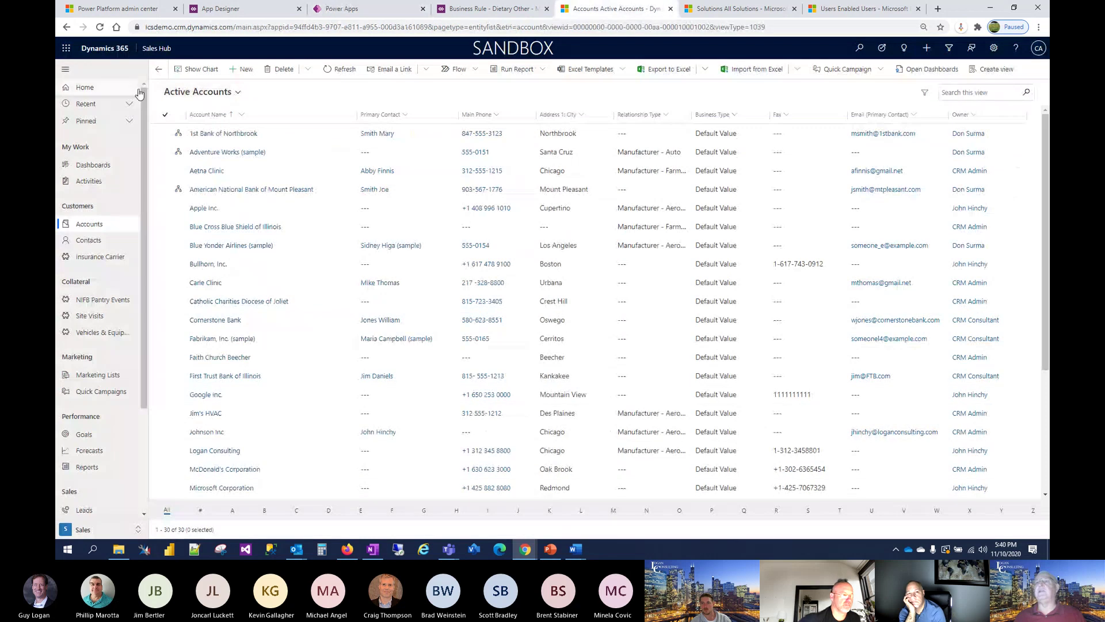
click(236, 95)
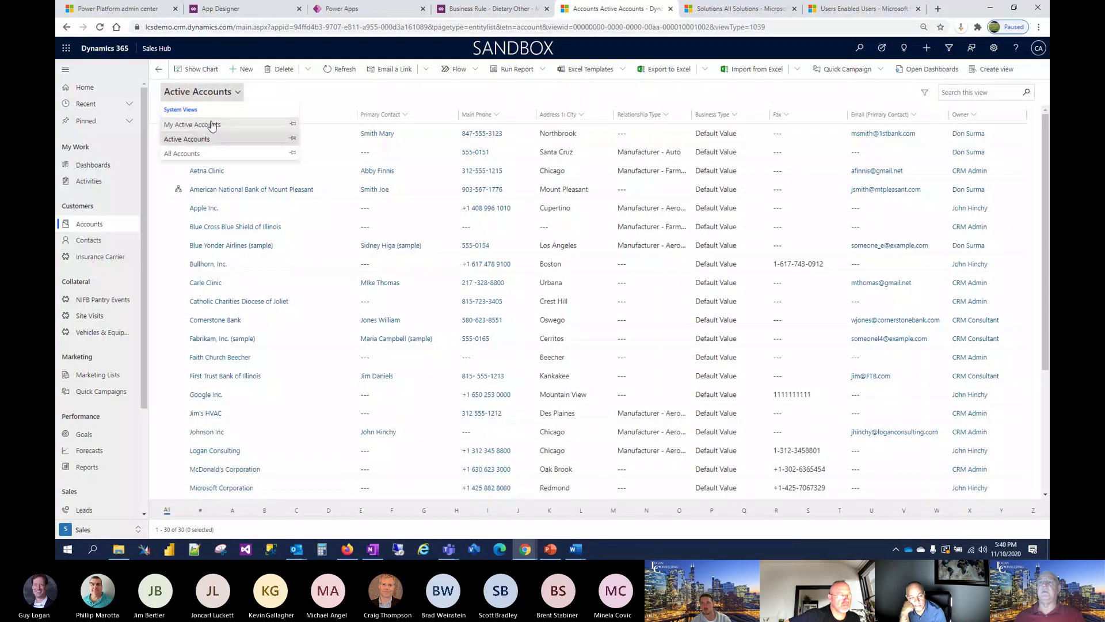
click(212, 126)
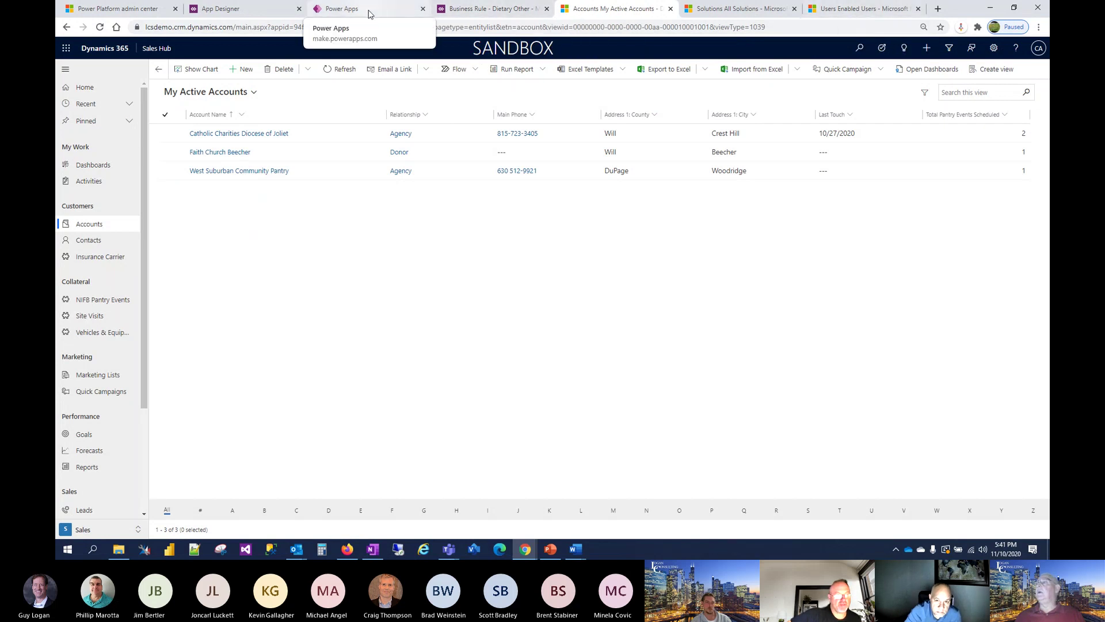
Step: Return to the Account table in Power Apps and find the My Active Accounts view
click(346, 9)
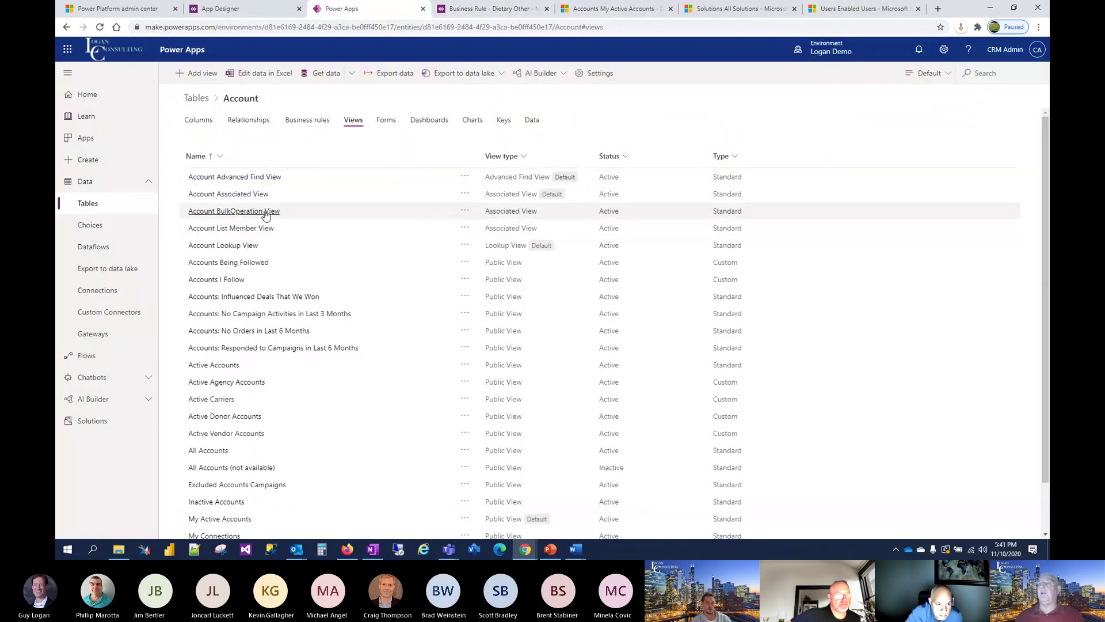
scroll(302, 463, down, 1)
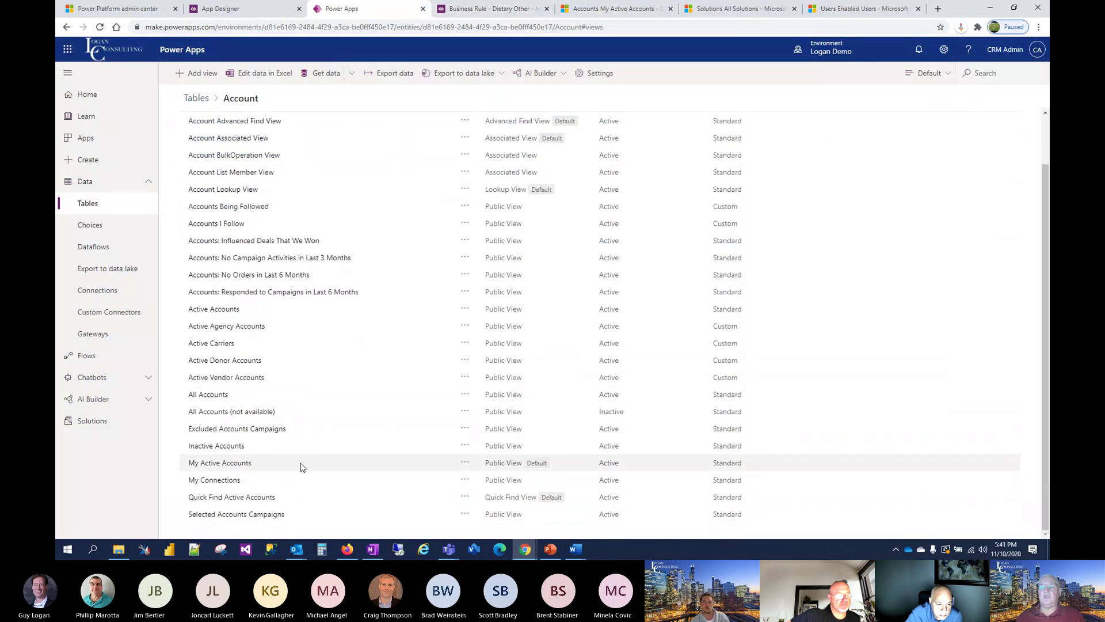